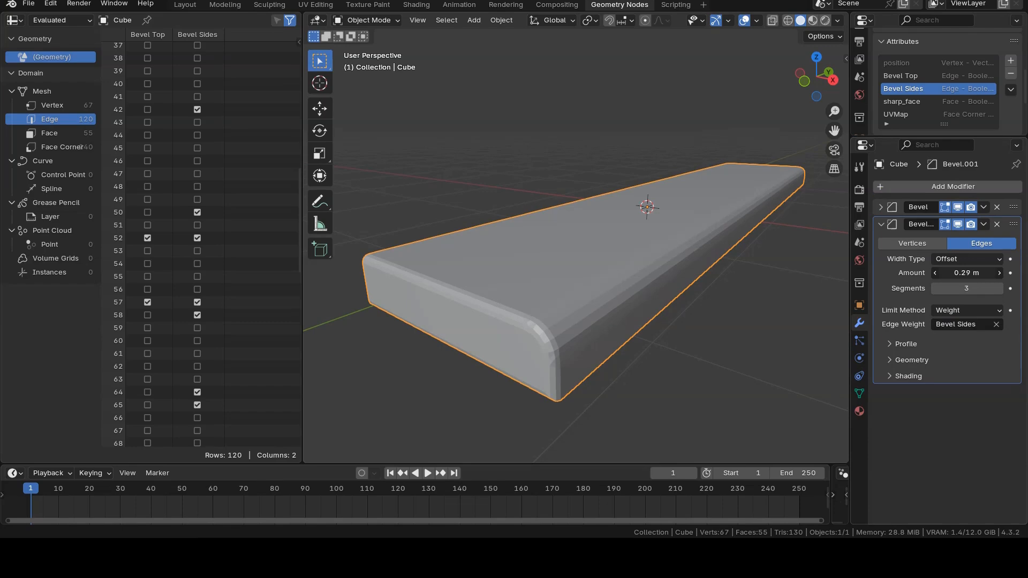
Set the second Bevel modifier's amount to 0.05 m and increase its segments by one.
left_click_drag(967, 273, 943, 300)
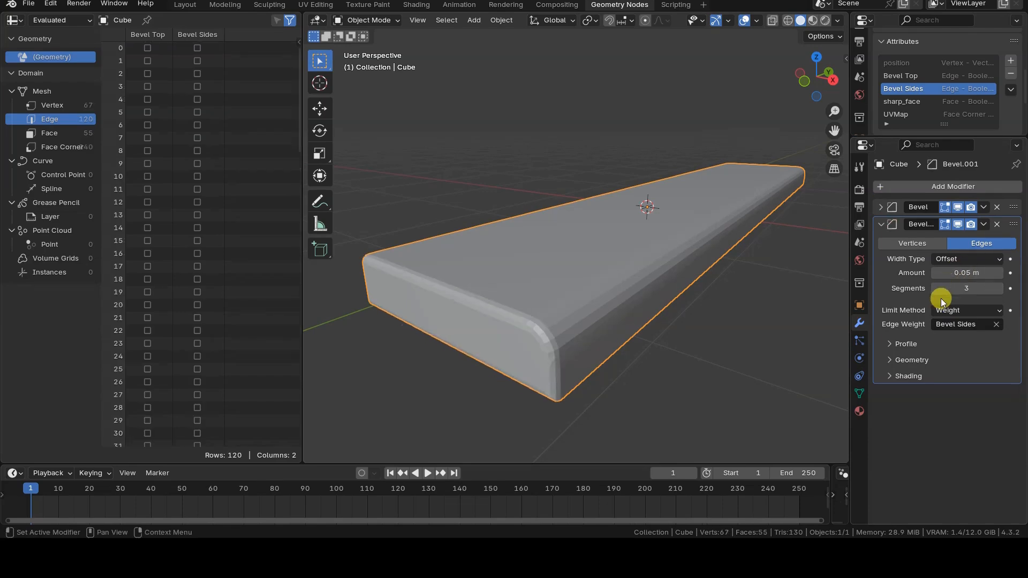
left_click(998, 290)
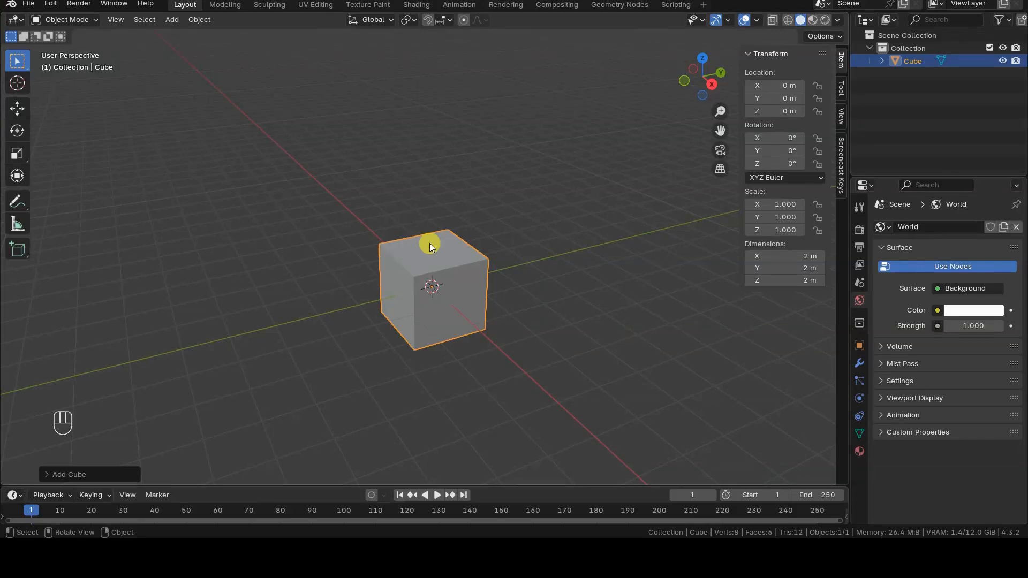
Move the cube 1 m up along Z and 1 m along X, and apply its location.
key("g")
key("z")
key("KP_1")
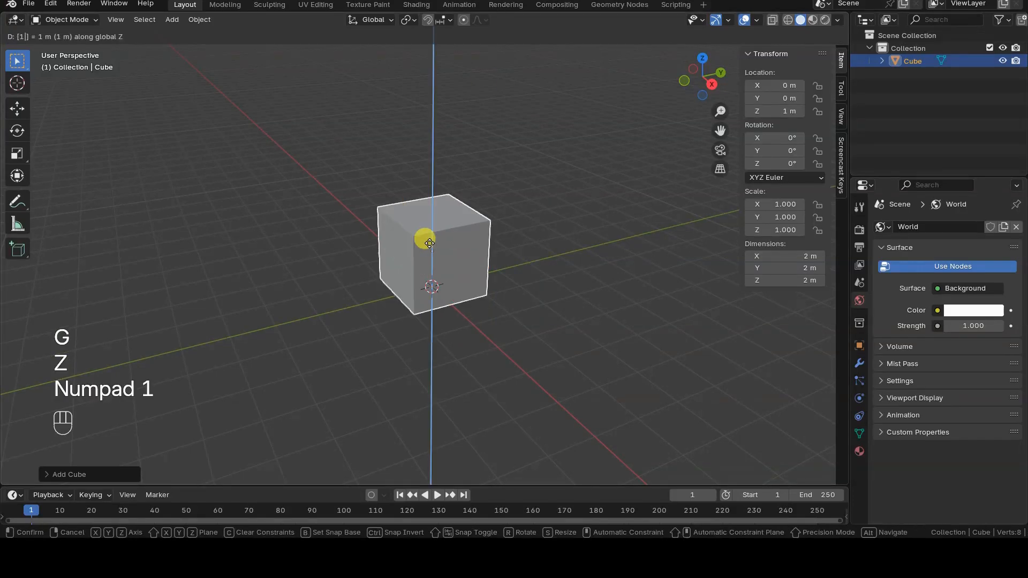
key("KP_Enter")
key("g")
key("y")
key("x")
key("KP_1")
key("KP_Enter")
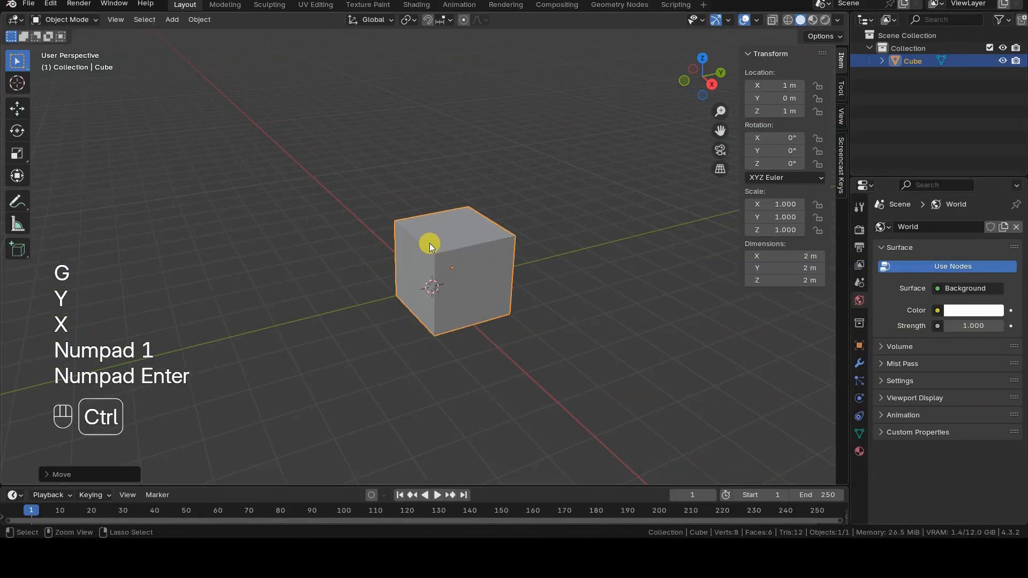
key("ctrl+a")
left_click(426, 192)
Scale the cube down uniformly, and stretch it to about 0.93 m along X and 5.7 m along Y.
key("s")
key("s")
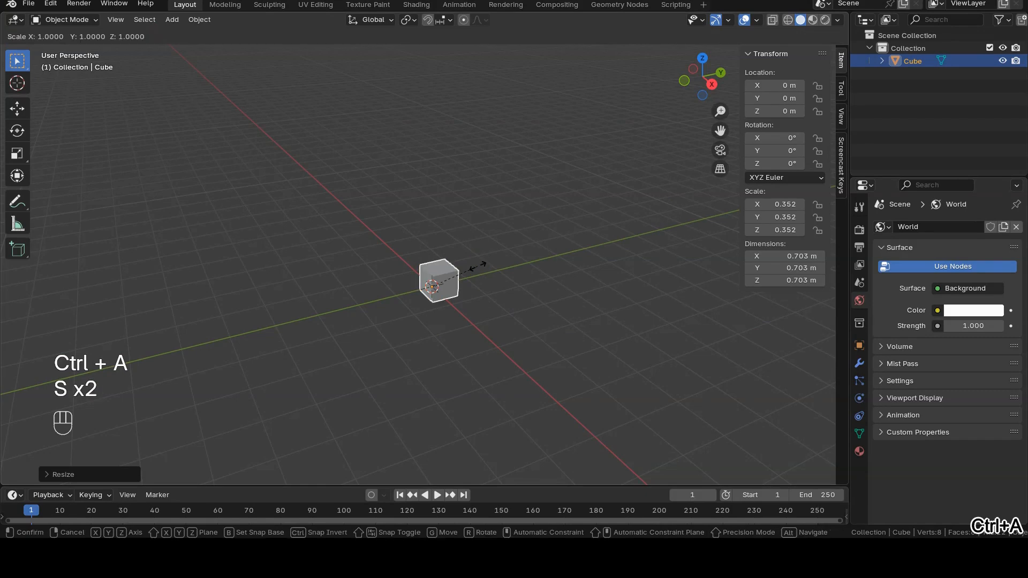
key("x")
left_click(492, 266)
key("s")
key("y")
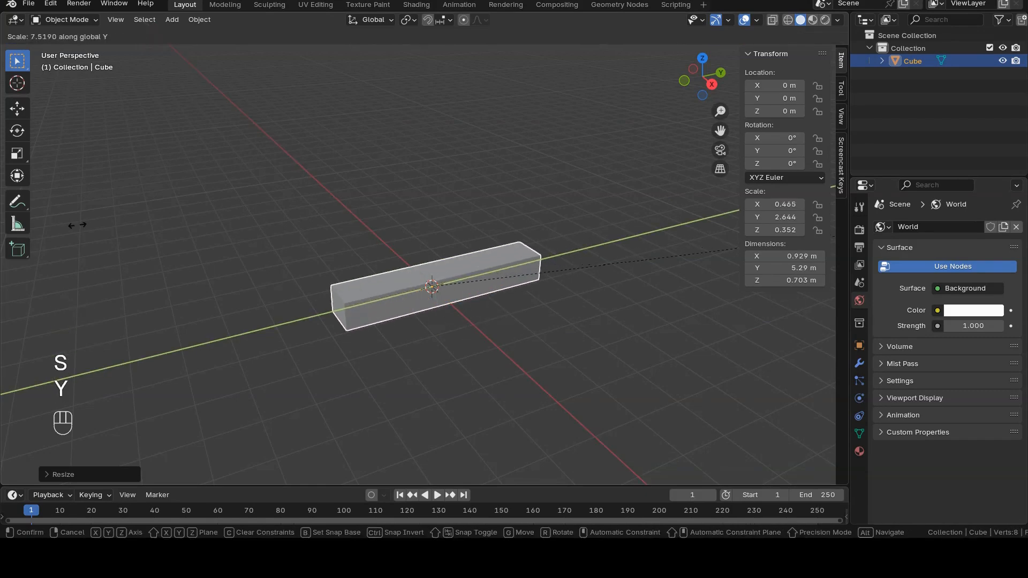
left_click(275, 271)
Flatten the stretched cube along Z to a plank about 0.21 m thick.
middle_click_drag(275, 271, 333, 267)
scroll(339, 275, "up", 6)
middle_click_drag(450, 292, 499, 259, "shift")
key("s")
key("z")
left_click(466, 256)
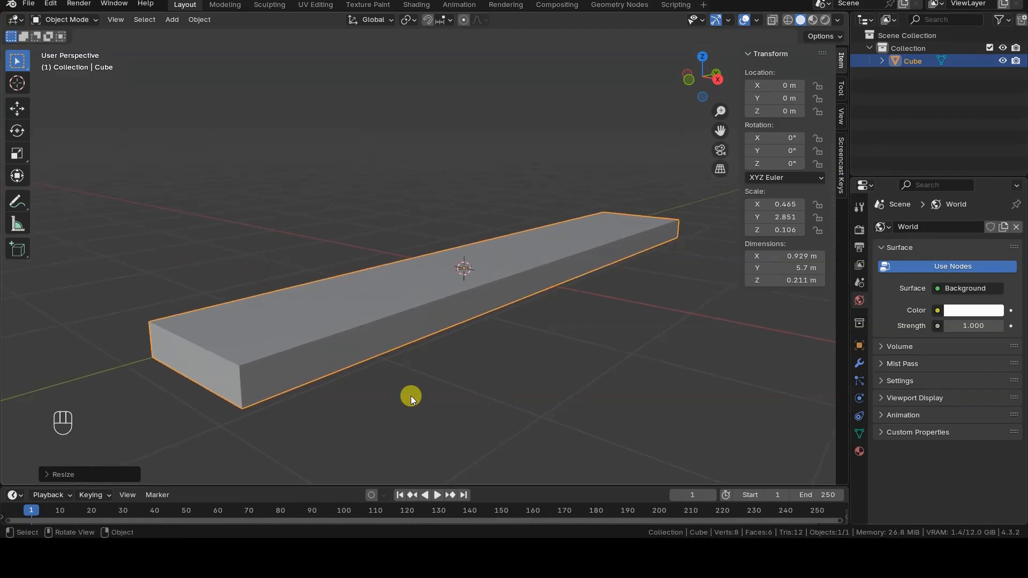
Add a Bevel modifier to the plank.
left_click(856, 366)
left_click(932, 223)
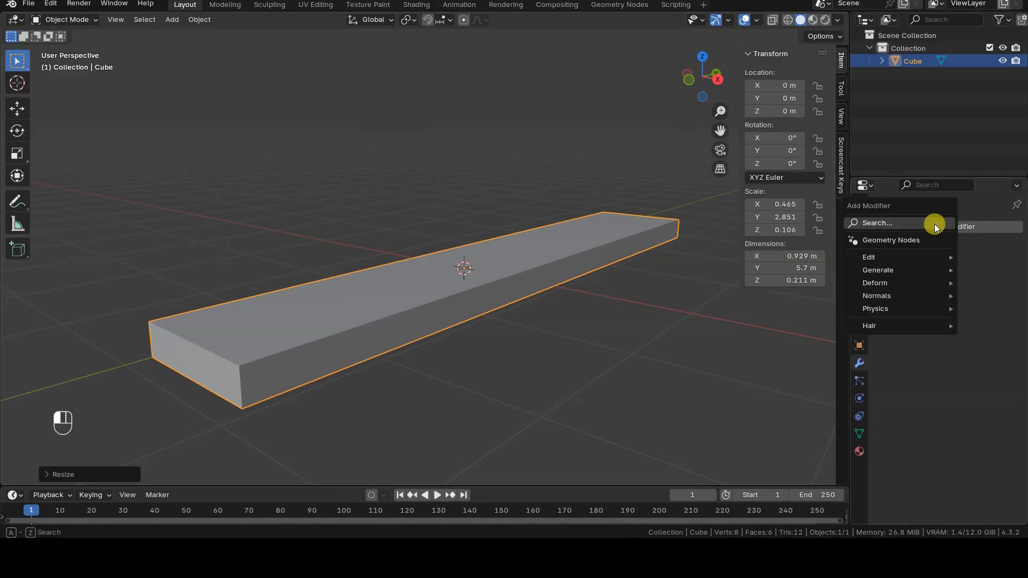
type("bevel")
key("Return")
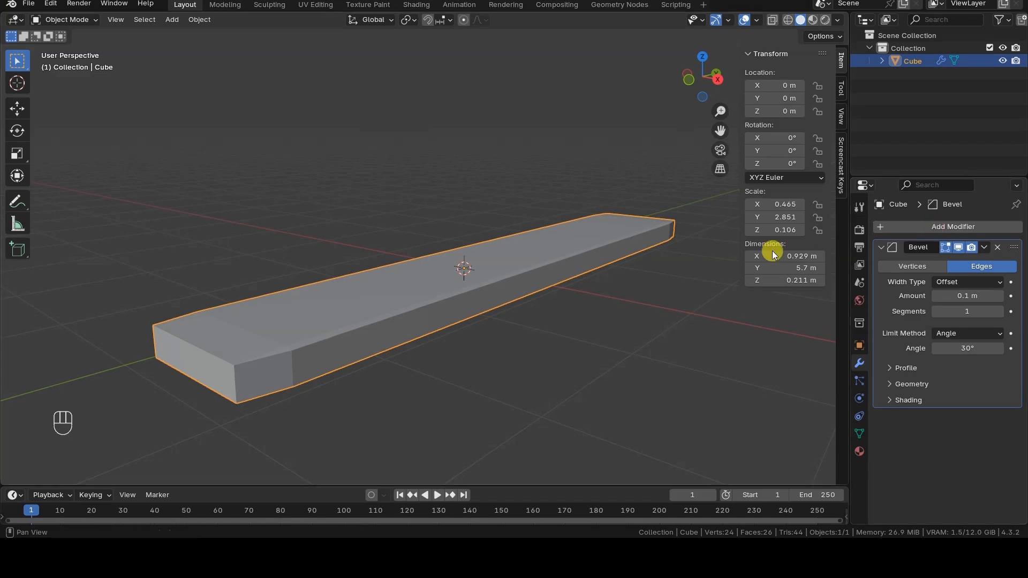
Examine the plank's beveled end, try two bevel segments and restore a single segment.
middle_click_drag(404, 344, 341, 371)
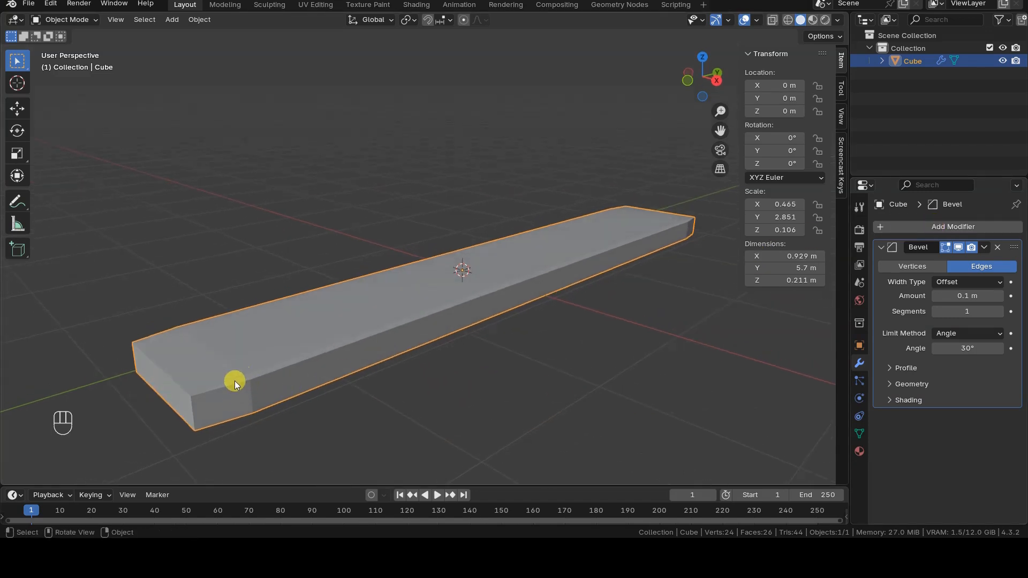
middle_click_drag(209, 419, 294, 378)
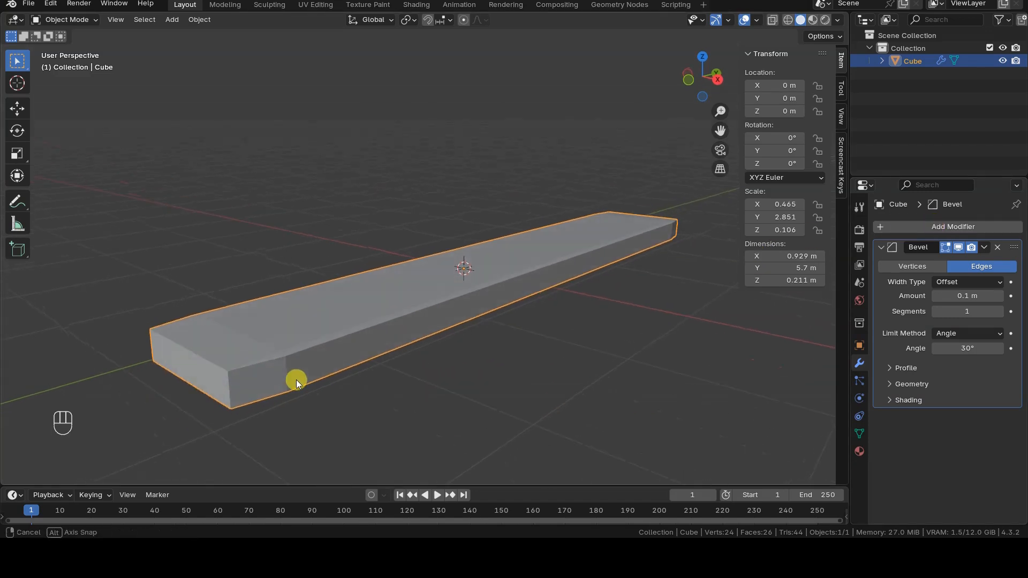
left_click(1000, 315)
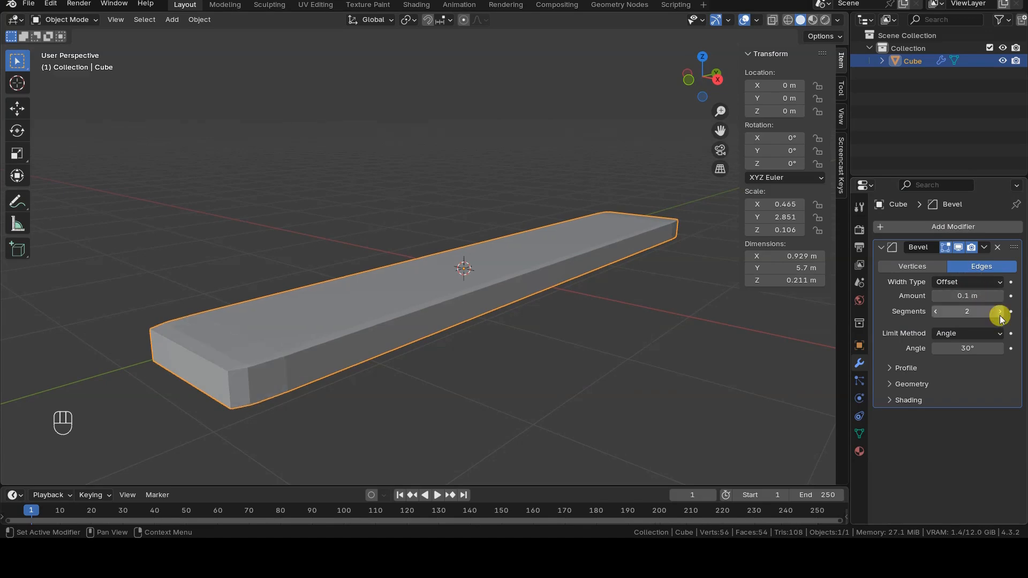
left_click(936, 312)
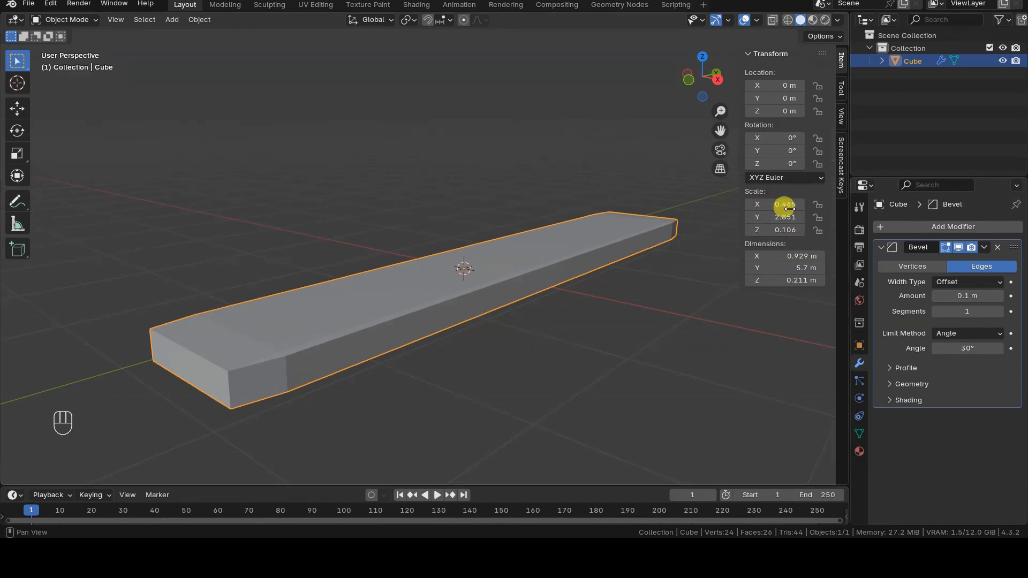
Shorten the plank to about 4.84 m along Y and apply its scale.
key("s")
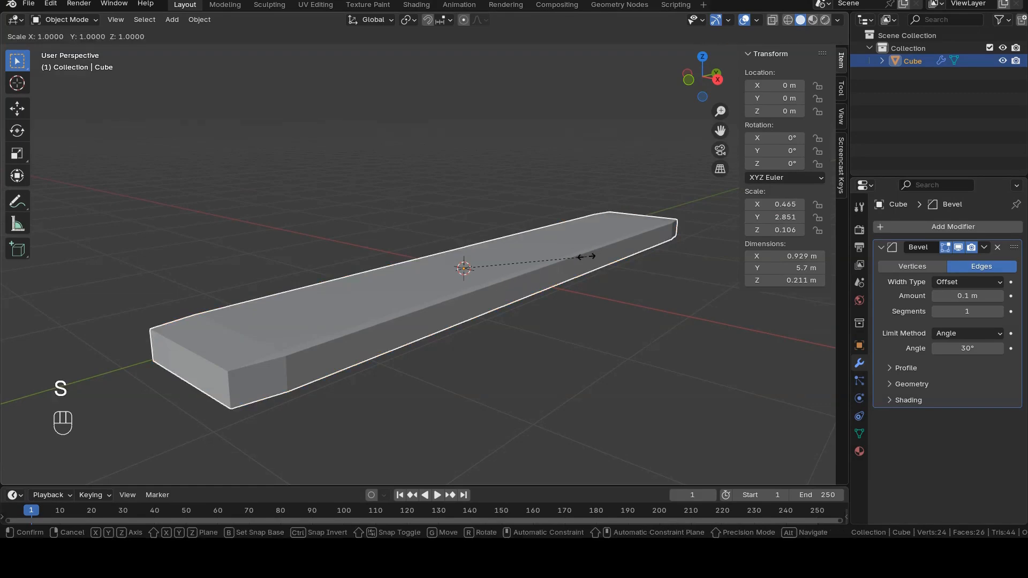
key("y")
left_click(566, 266)
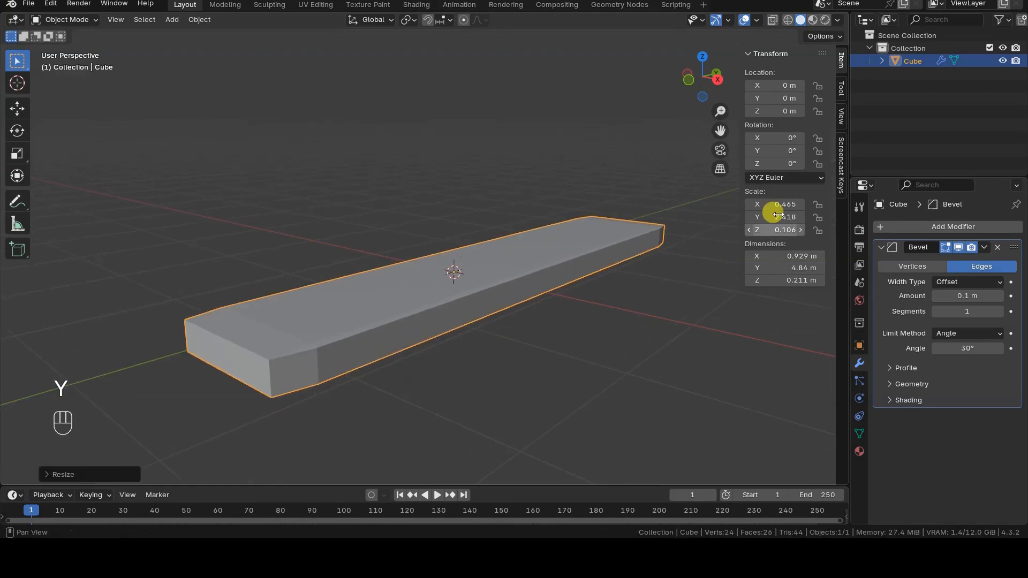
key("ctrl+a")
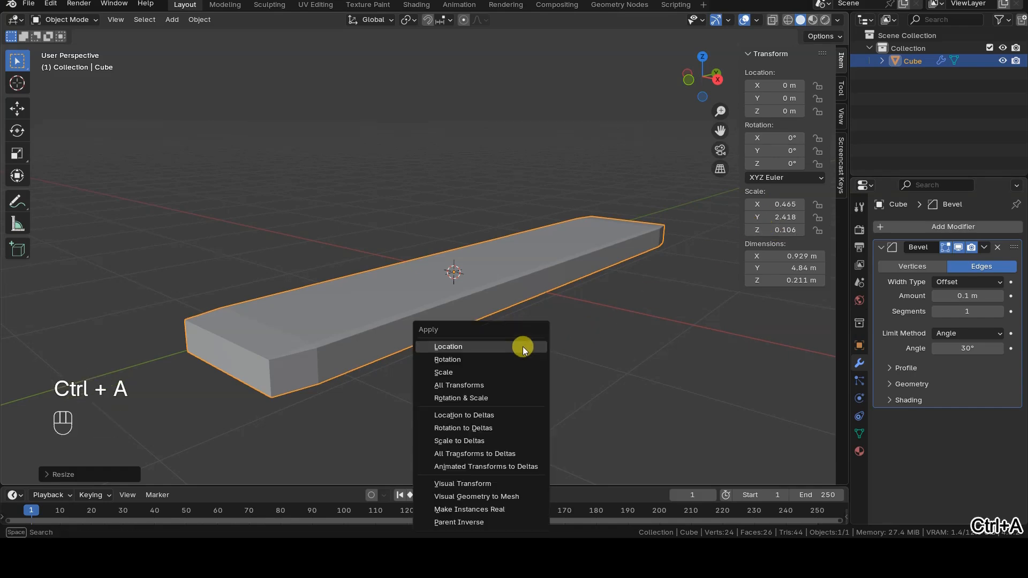
left_click(495, 371)
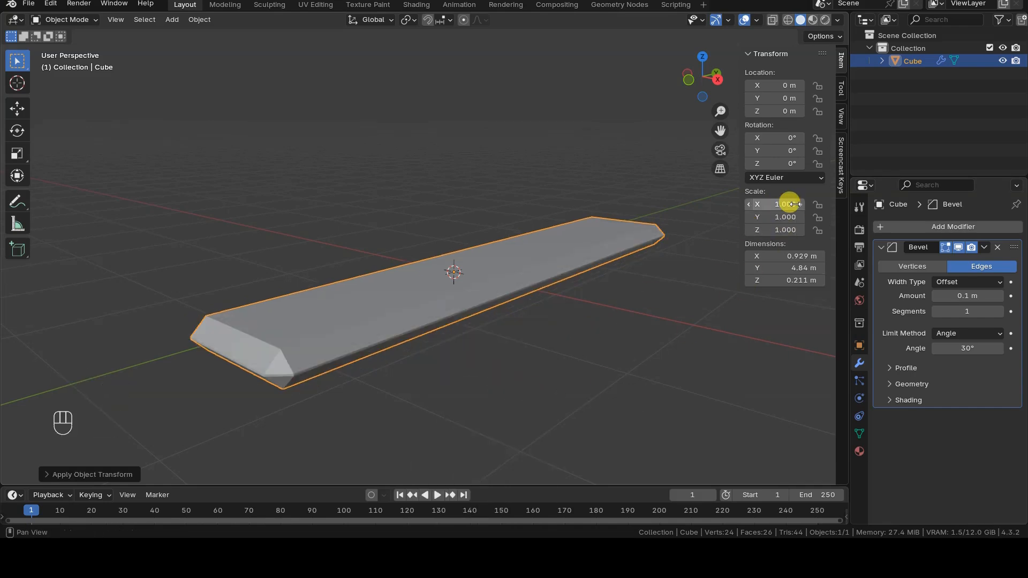
Set the Bevel modifier's limit method to Weight and clear its edge weight attribute.
mouse_move(469, 281)
middle_mouse_down("ctrl")
mouse_move(464, 263)
mouse_move(703, 237)
mouse_move(450, 290)
middle_mouse_up("ctrl")
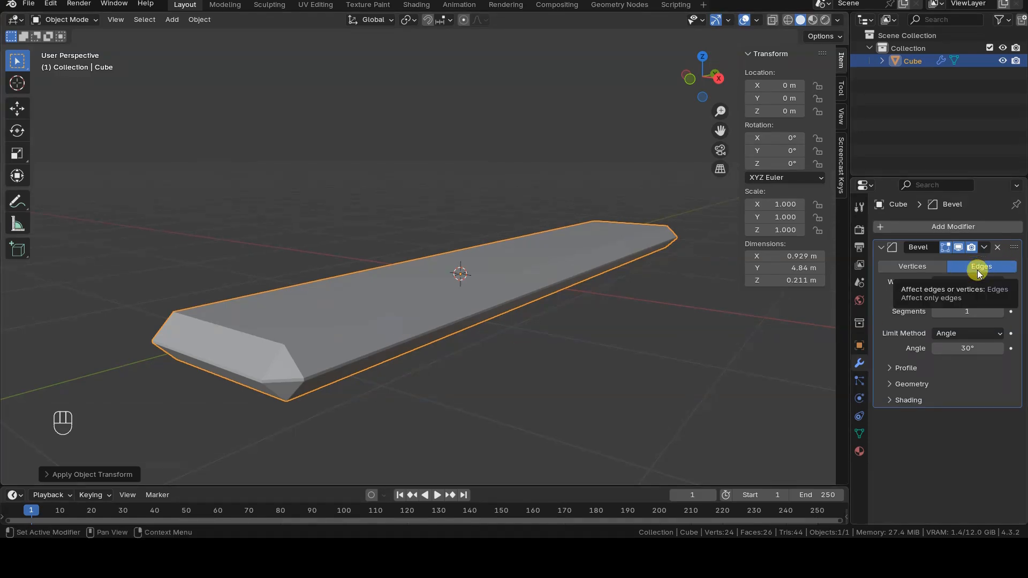
left_click(965, 334)
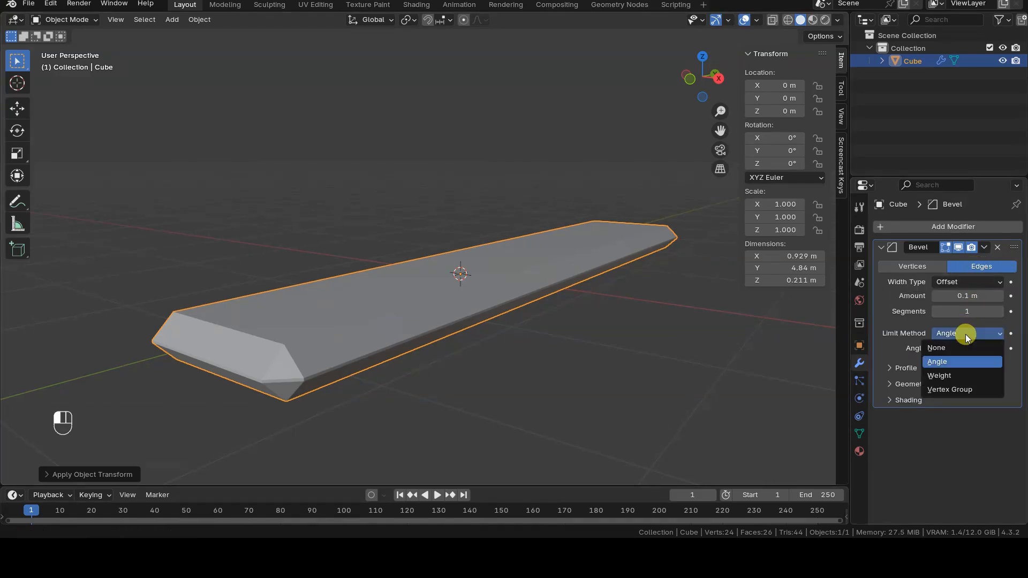
left_click(966, 376)
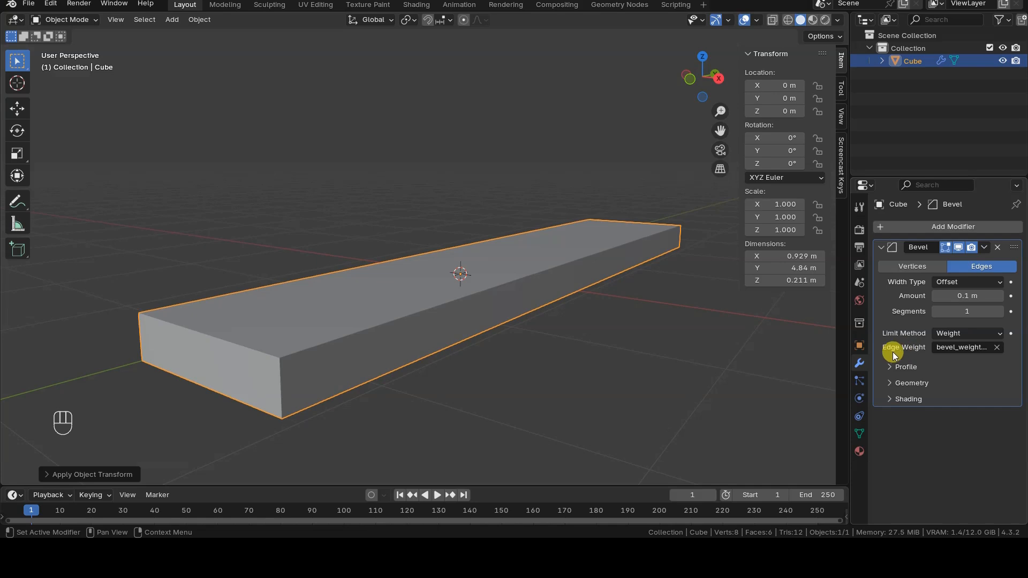
left_click(949, 349)
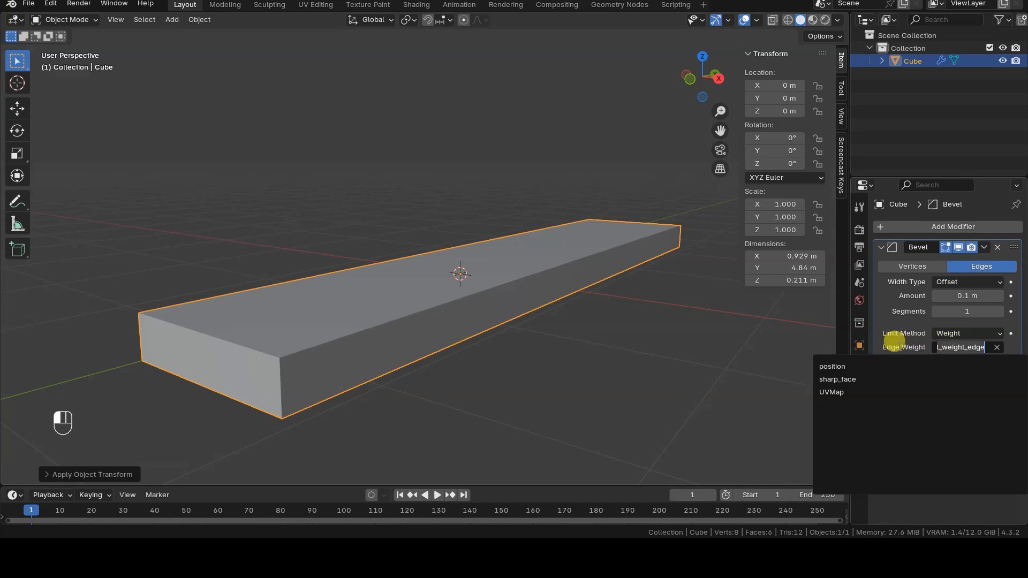
left_click(900, 347)
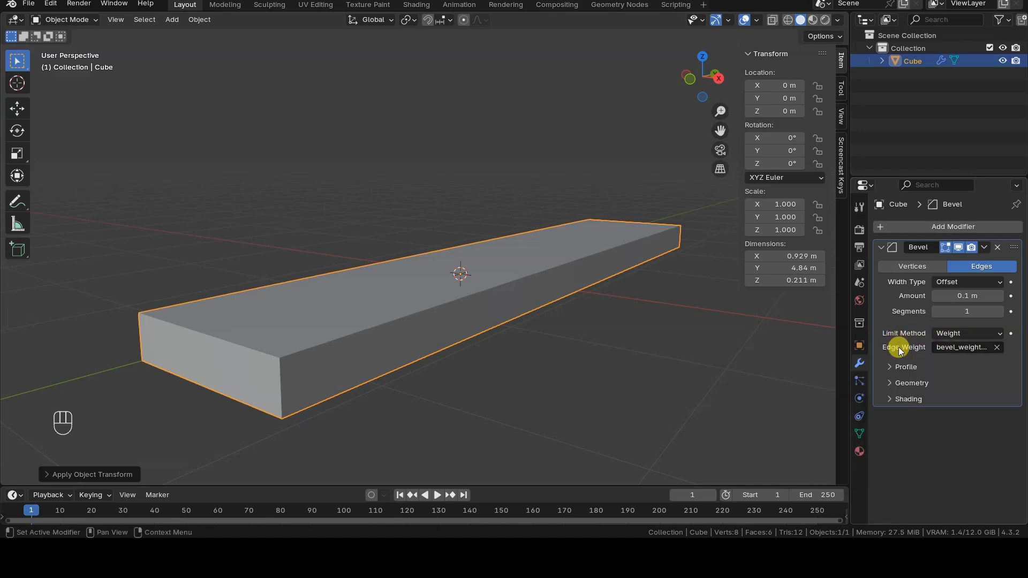
left_click(998, 348)
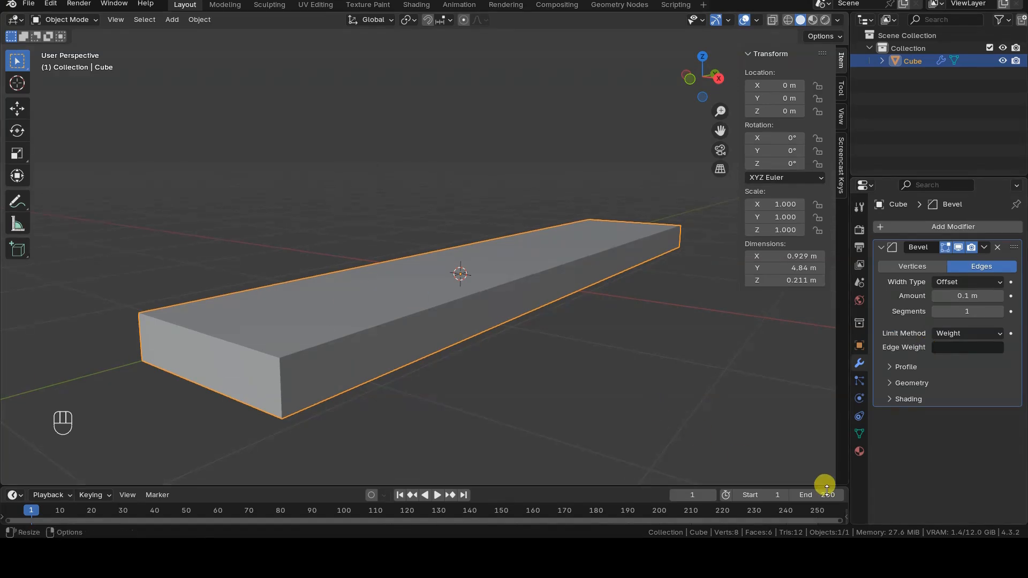
Expand and enlarge the Attributes list in the plank's mesh data, with Vertex Groups and Shape Keys collapsed.
left_click(860, 435)
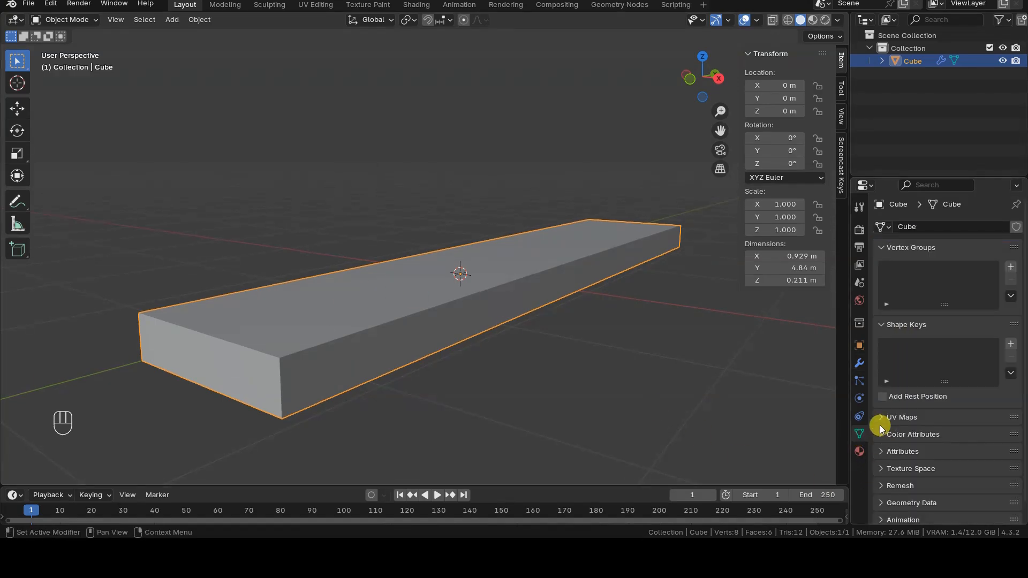
left_click(885, 248)
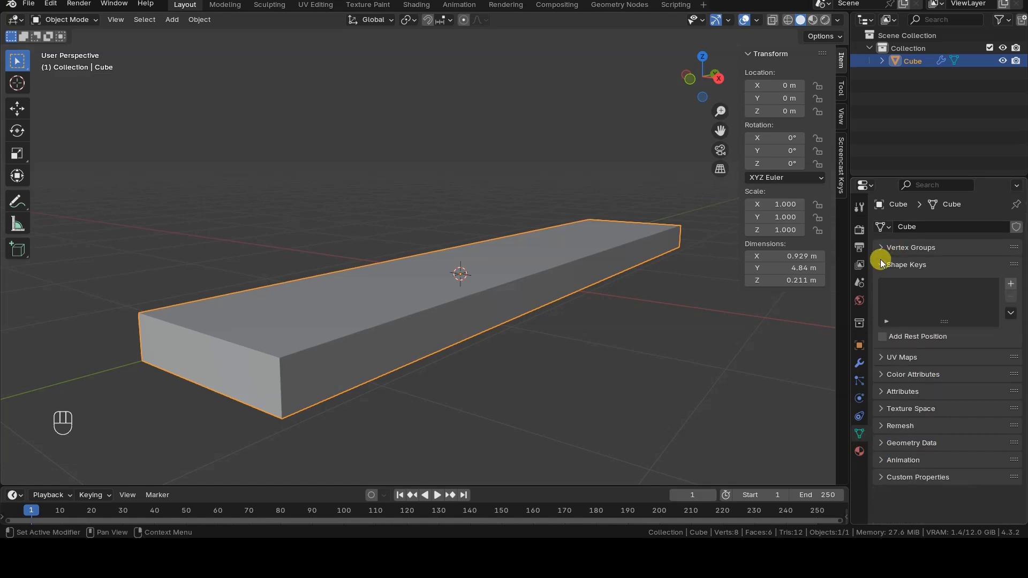
left_click(884, 264)
left_click(900, 316)
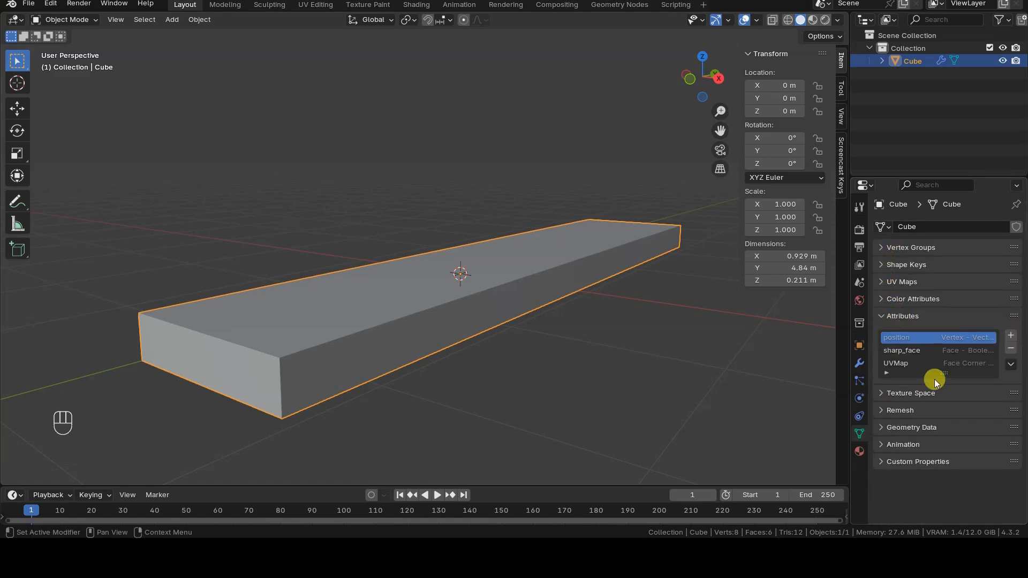
left_click_drag(937, 377, 949, 409)
Add a mesh attribute named Bevel Top with the Edge domain and Boolean data type, and widen the properties area.
left_click(1011, 336)
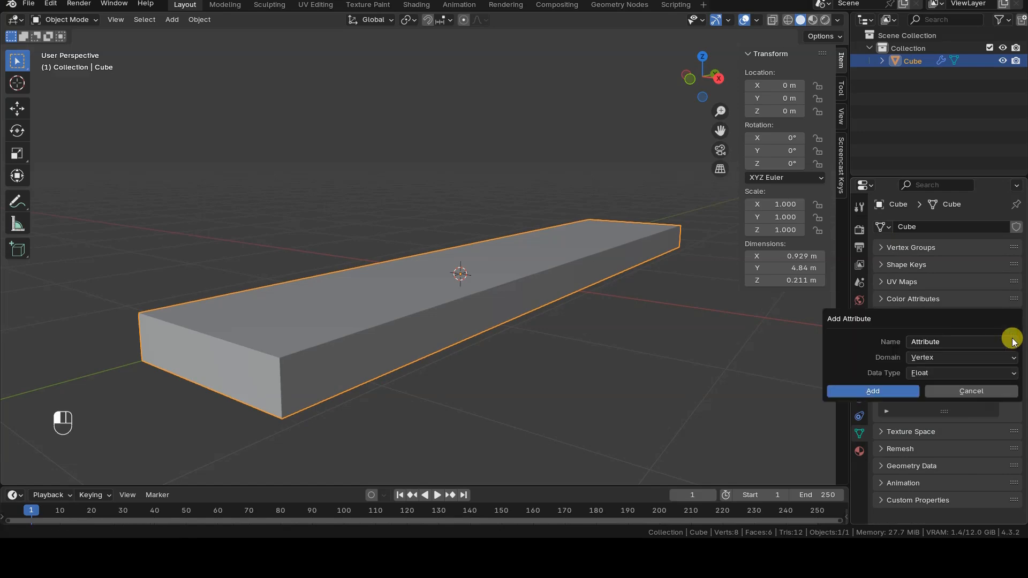
type("Bevel Top")
left_click(956, 358)
left_click(955, 358)
left_click(943, 384)
left_click(944, 377)
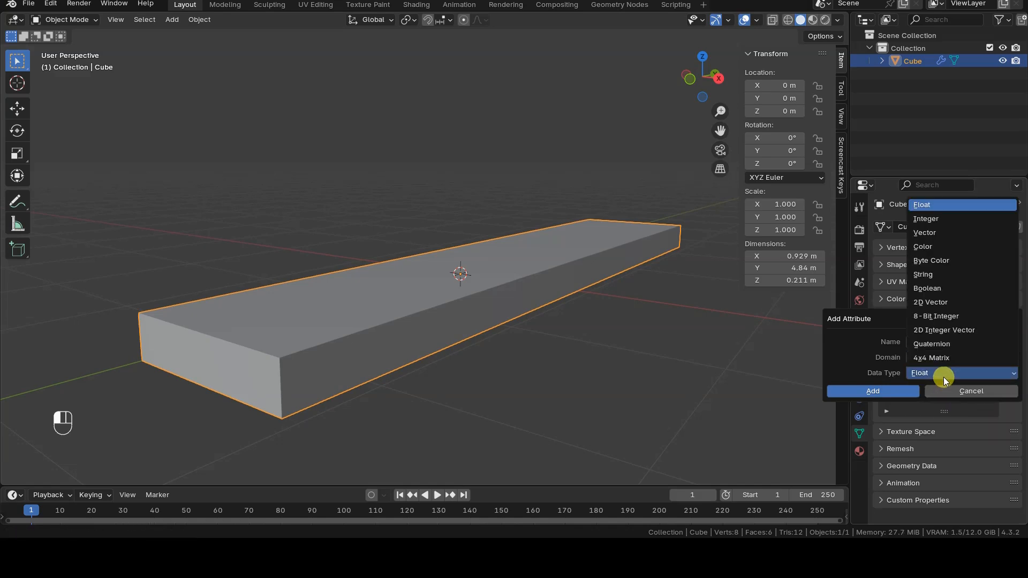
left_click(949, 295)
left_click(889, 392)
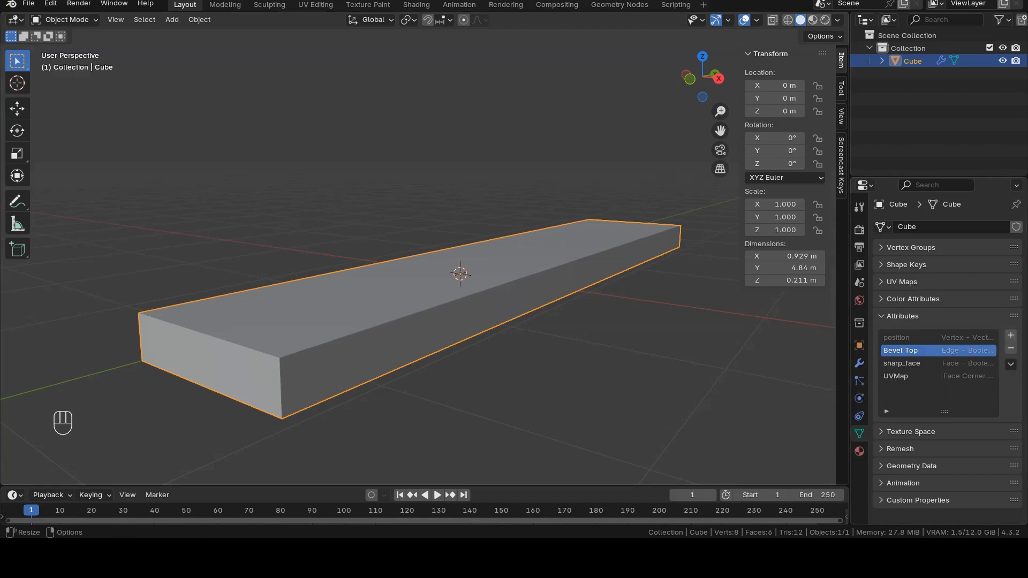
left_click(902, 350)
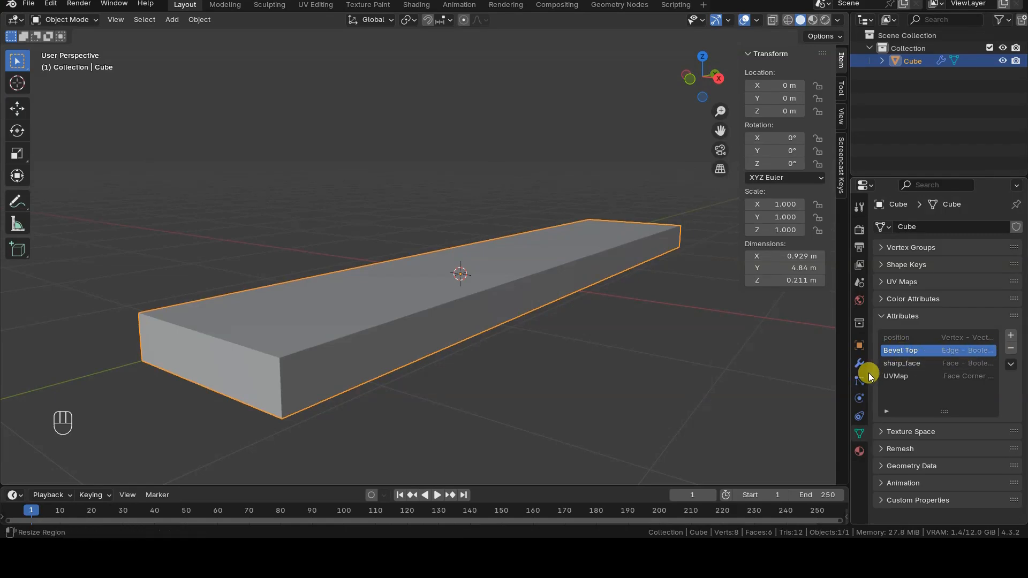
left_click_drag(868, 372, 834, 374)
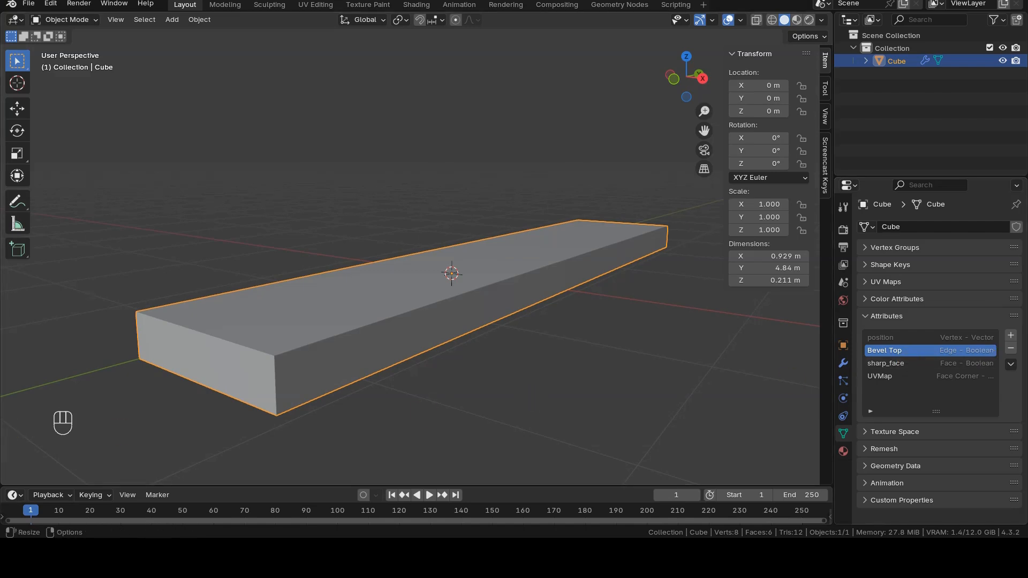
Switch to the Geometry Nodes workspace and collapse the node editor to make room for the spreadsheet and 3D view.
left_click(637, 5)
left_click_drag(311, 242, 403, 436)
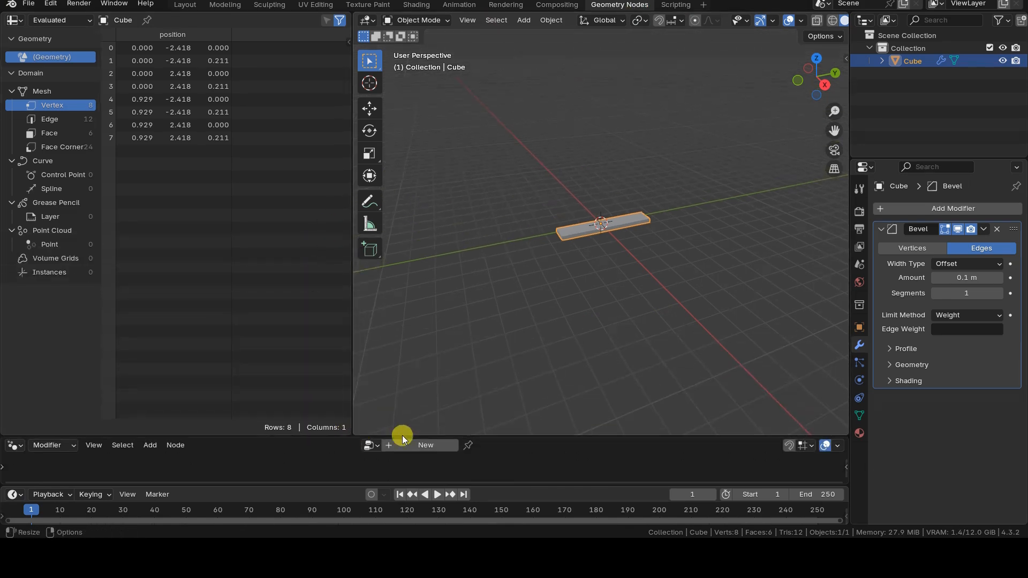
left_click_drag(844, 483, 833, 497)
left_click_drag(452, 435, 457, 464)
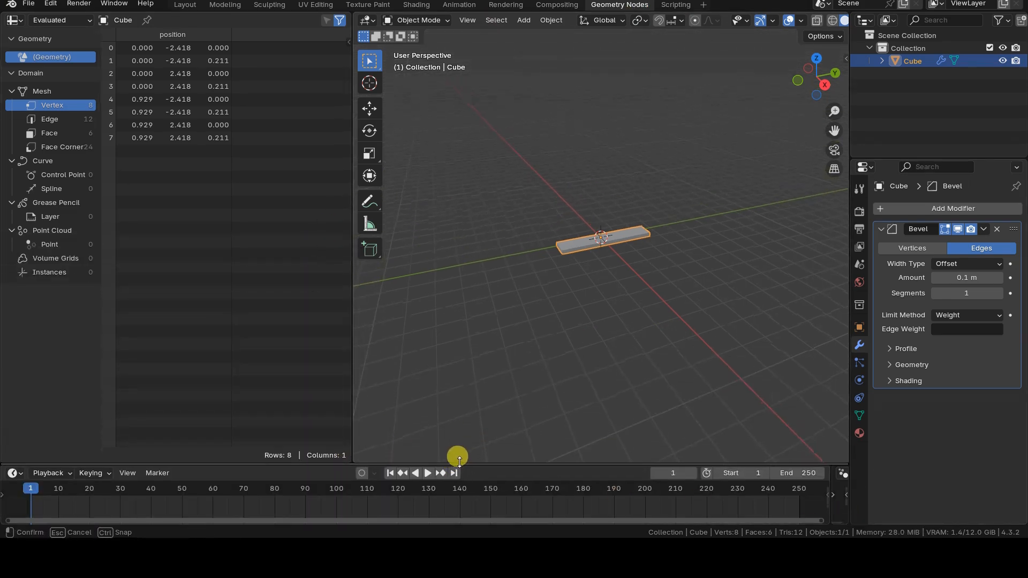
Show the plank's edge attributes in the spreadsheet, and narrow the spreadsheet to give the 3D view more room.
left_click(54, 120)
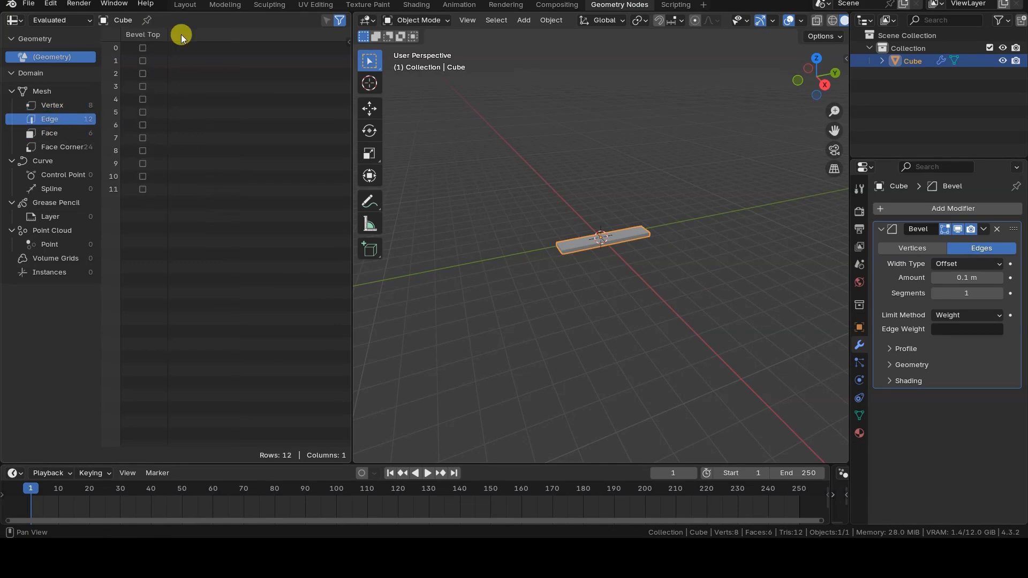
scroll(539, 214, "up", 4)
left_click_drag(353, 294, 302, 310)
middle_click_drag(566, 276, 563, 260, "ctrl")
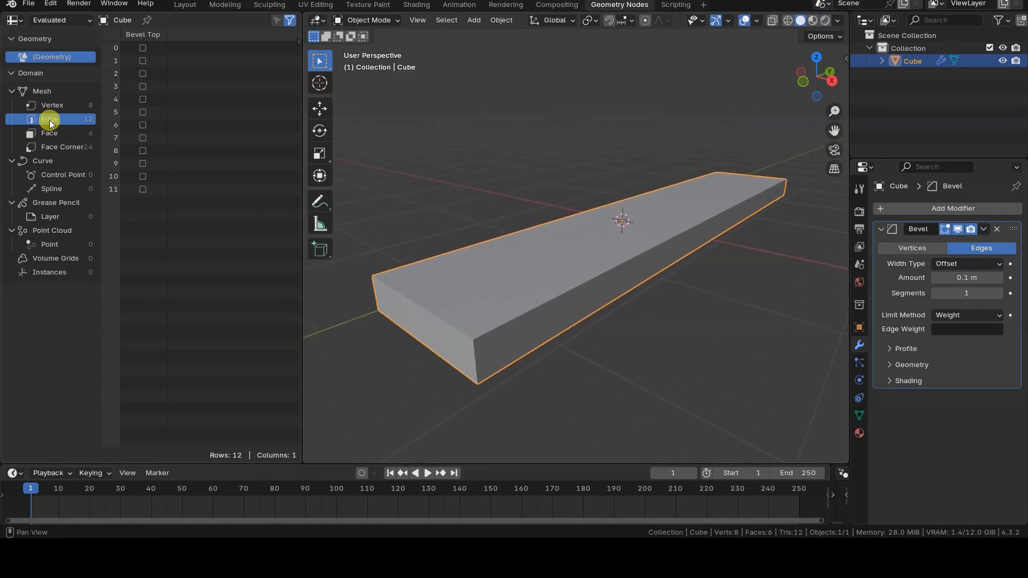
Show the plank's mesh data with Vertex Groups and Shape Keys collapsed and the Attributes list expanded.
left_click(859, 416)
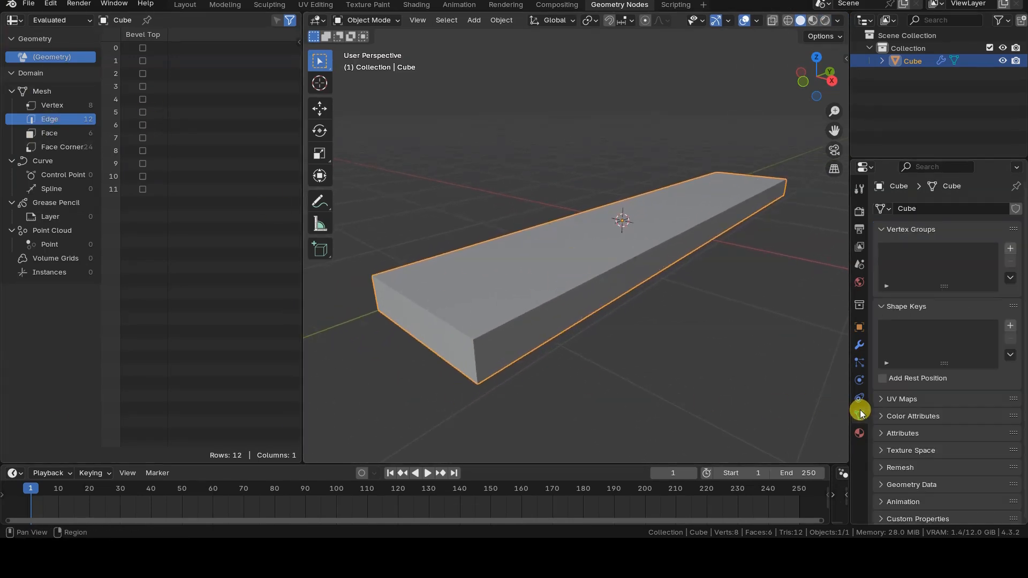
left_click(881, 229)
left_click(882, 242)
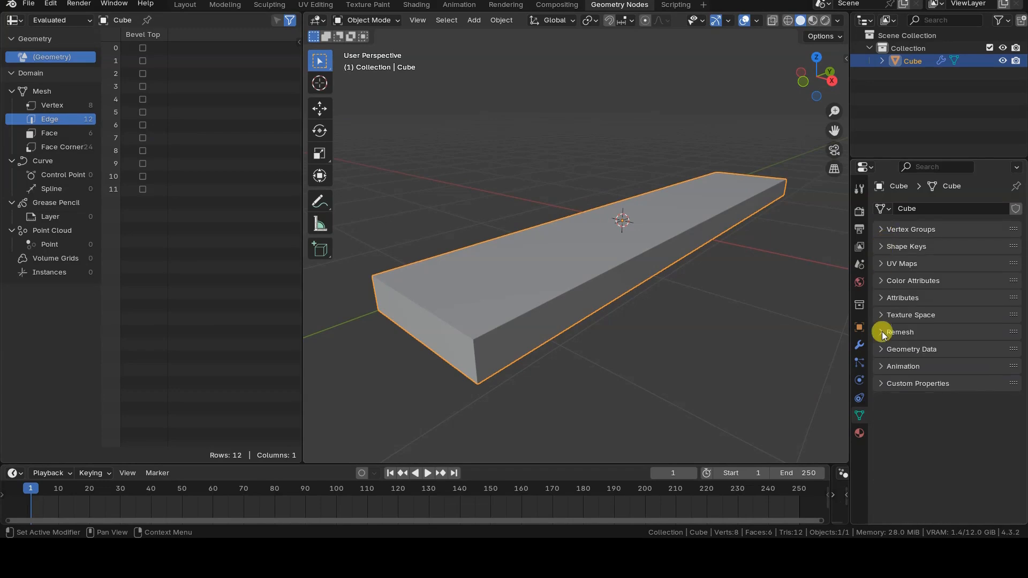
left_click(883, 298)
Add a mesh attribute named Bevel Sides with the Edge domain and Boolean data type.
left_click(1011, 317)
left_click(963, 317)
type("Bevel Sides")
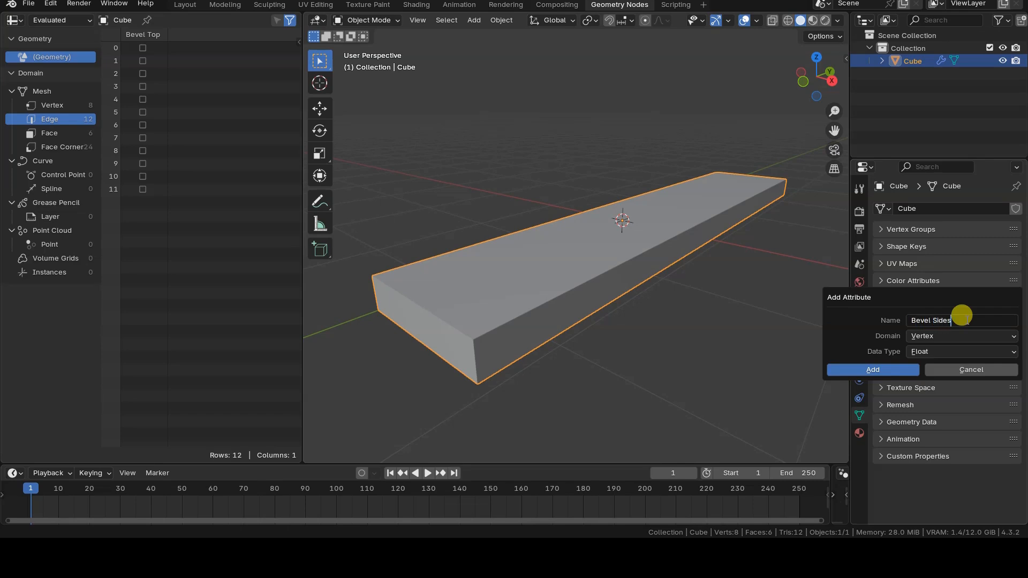
left_click(941, 335)
left_click(951, 365)
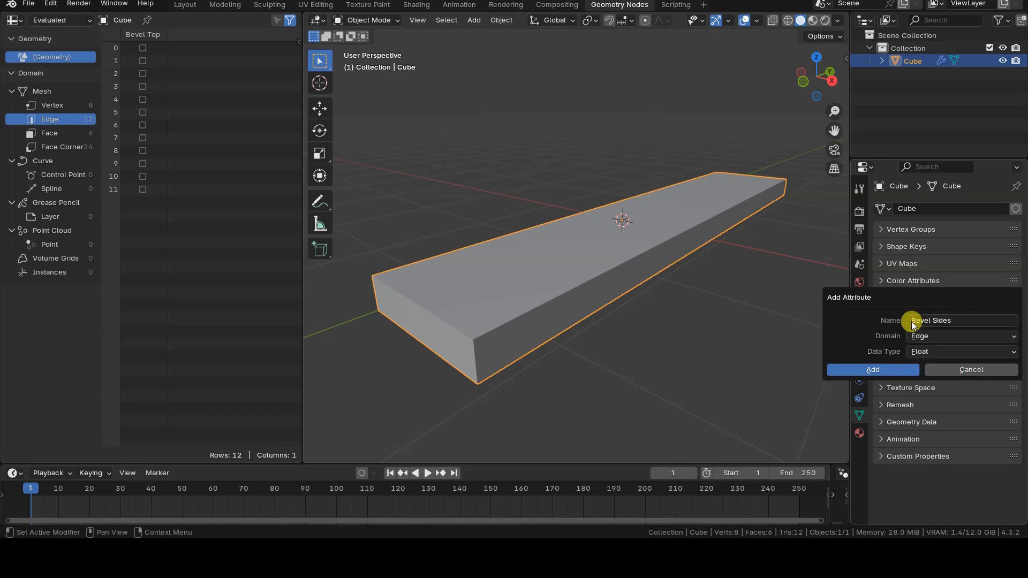
left_click(940, 352)
left_click(943, 448)
left_click(896, 370)
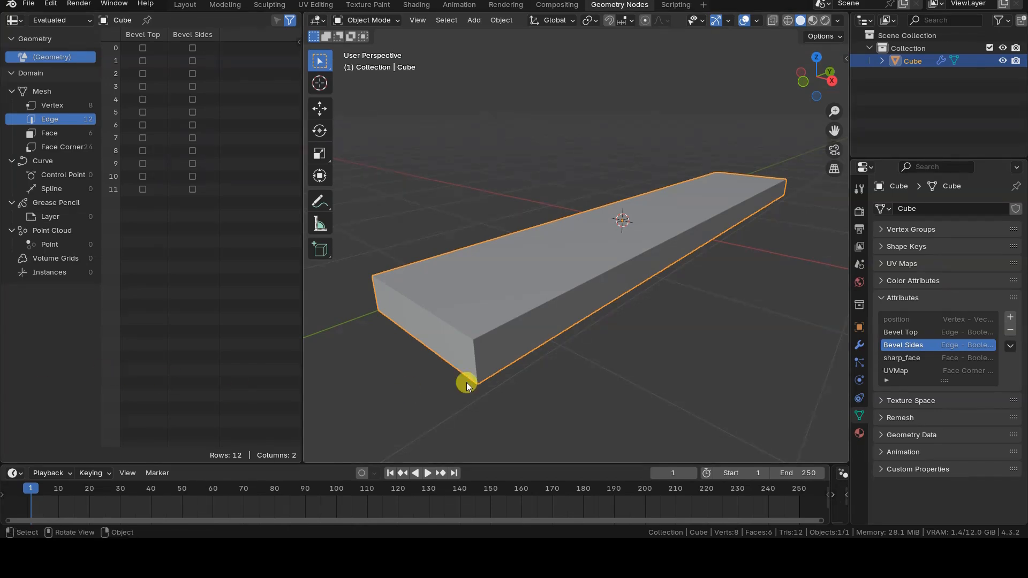
Set the Bevel modifier's edge weight to the Bevel Top attribute.
left_click(859, 344)
left_click(952, 334)
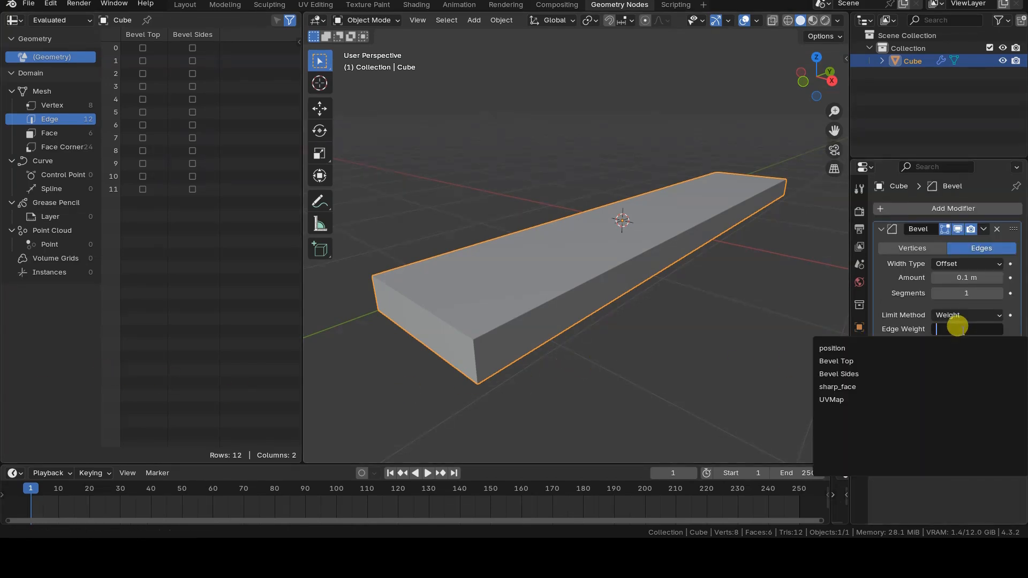
left_click(874, 361)
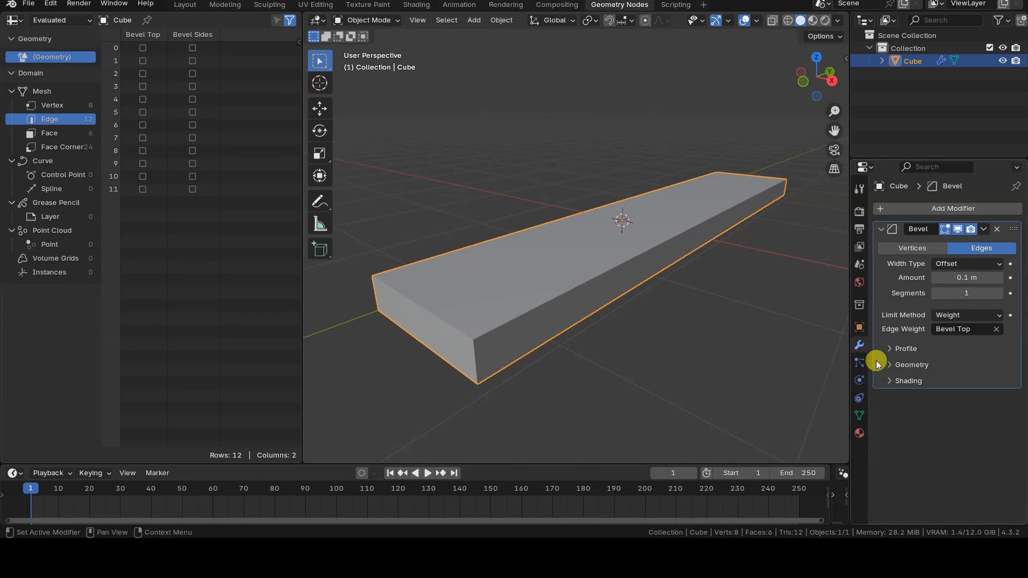
Enter Edit Mode with edge selection and select the plank's near long top edge.
middle_click_drag(682, 281, 708, 286, "ctrl")
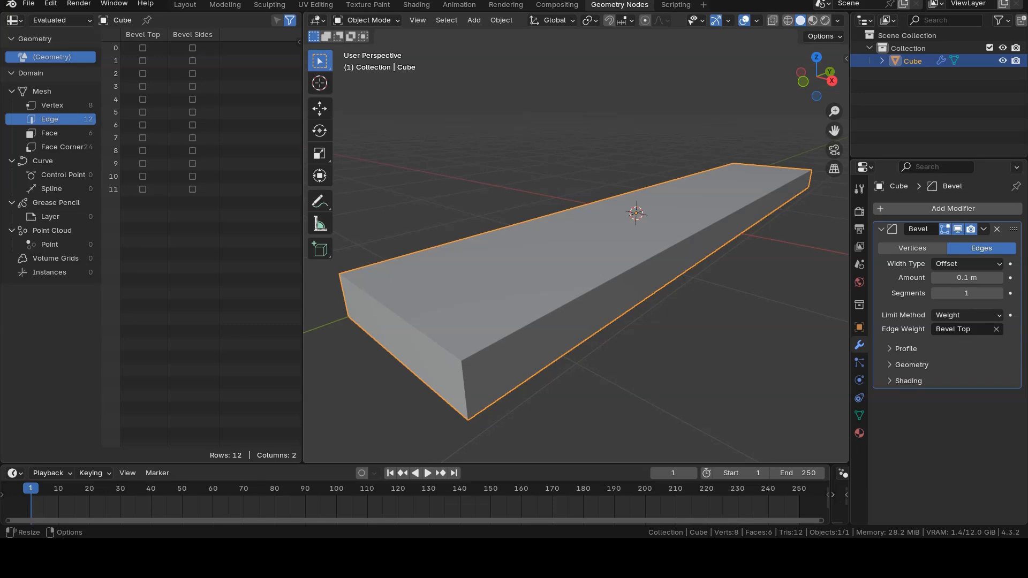
key("Tab")
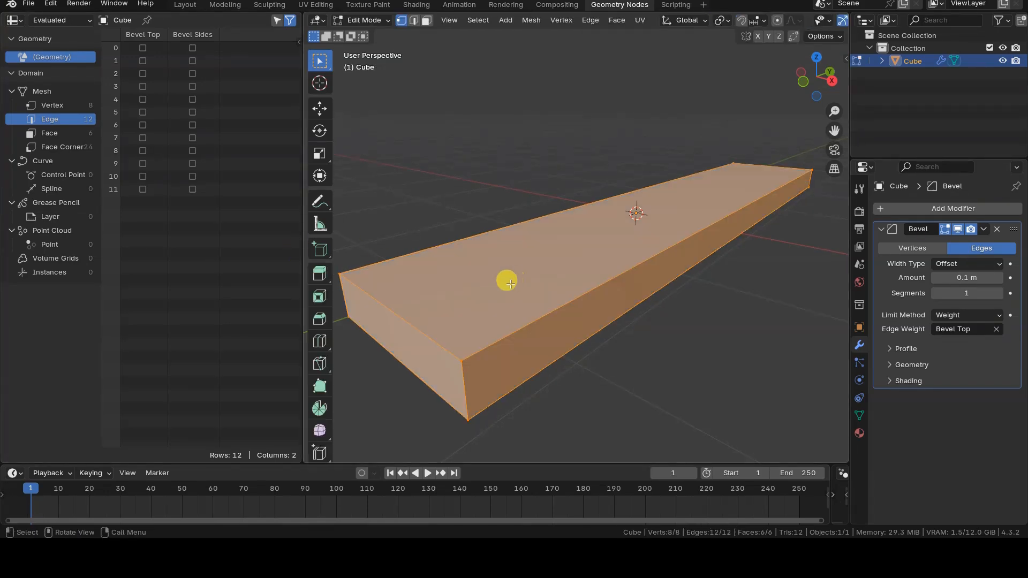
left_click(414, 20)
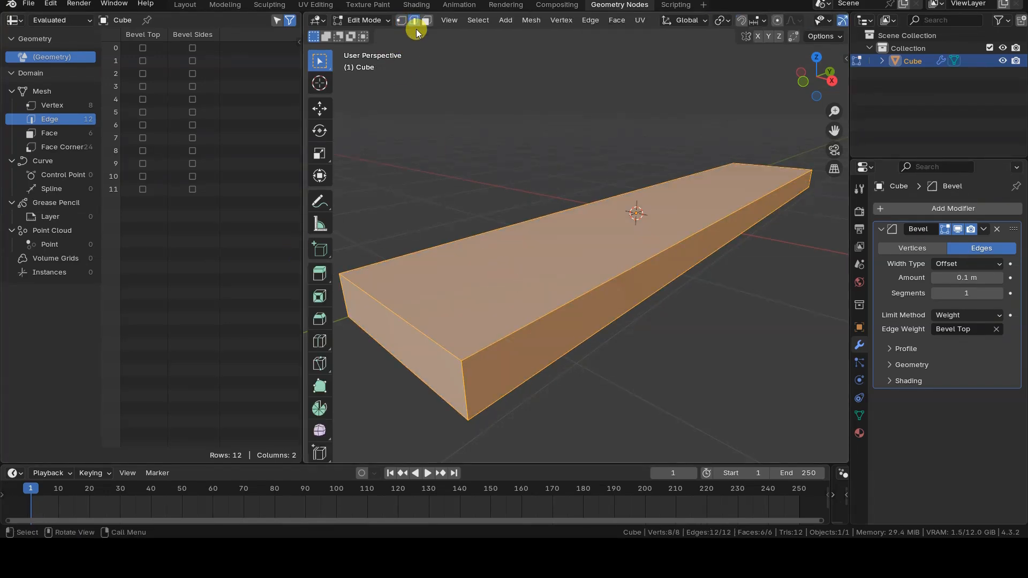
left_click(523, 318)
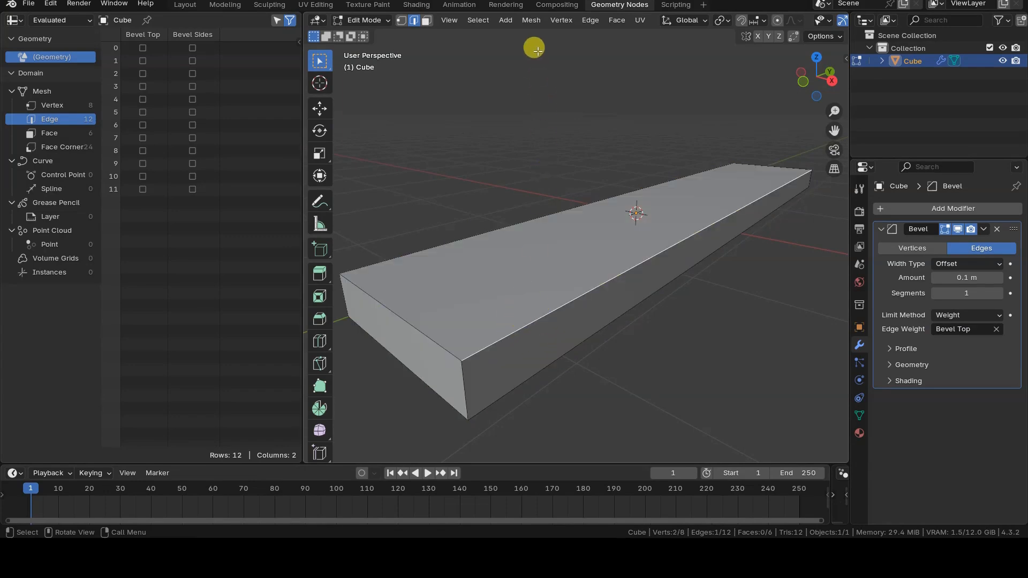
left_click(530, 20)
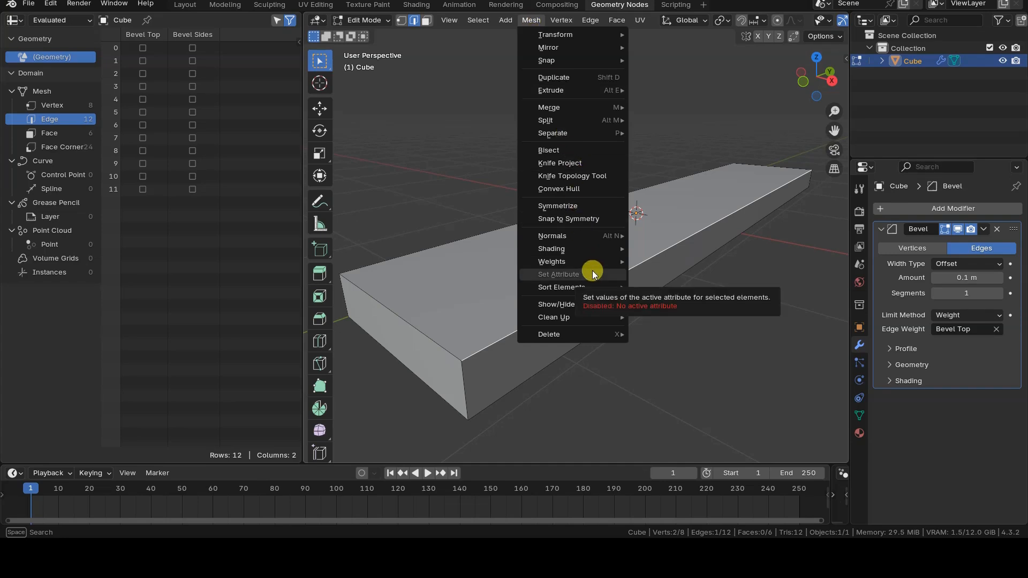
left_click(530, 21)
left_click(530, 20)
mouse_move(597, 288)
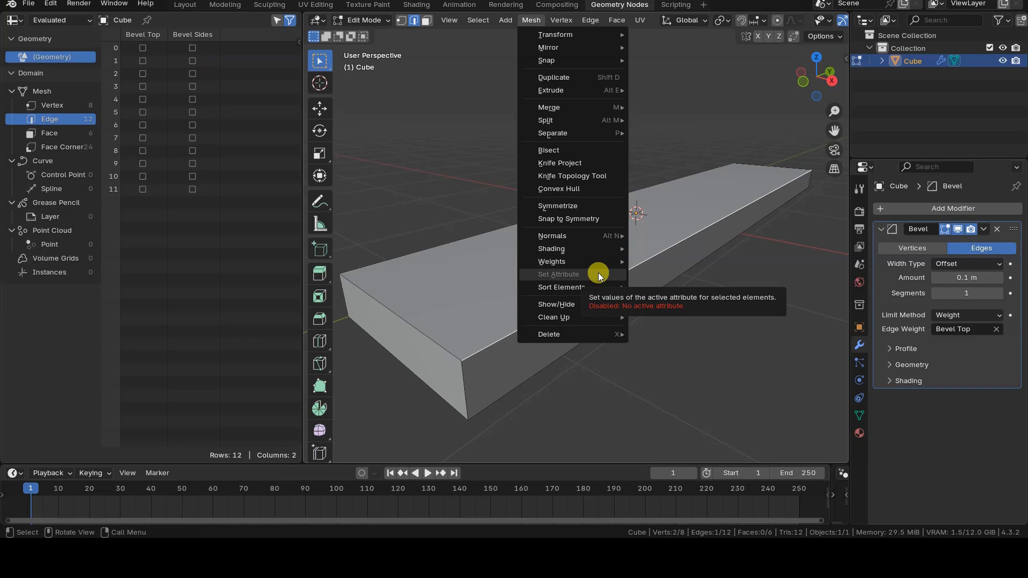
Make Bevel Top the active attribute and enable it on the selected long top edge with Set Attribute.
left_click(859, 421)
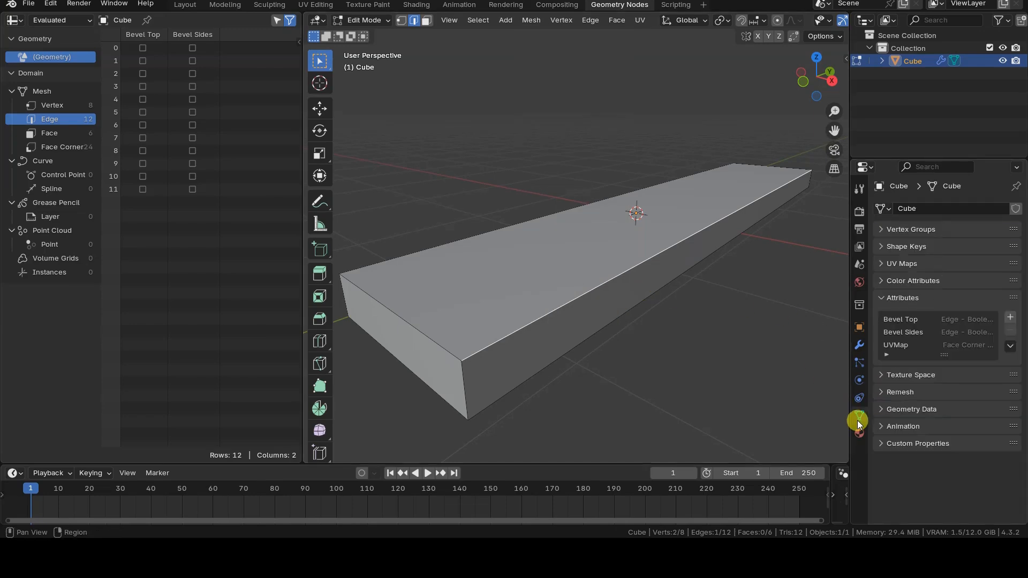
left_click(907, 320)
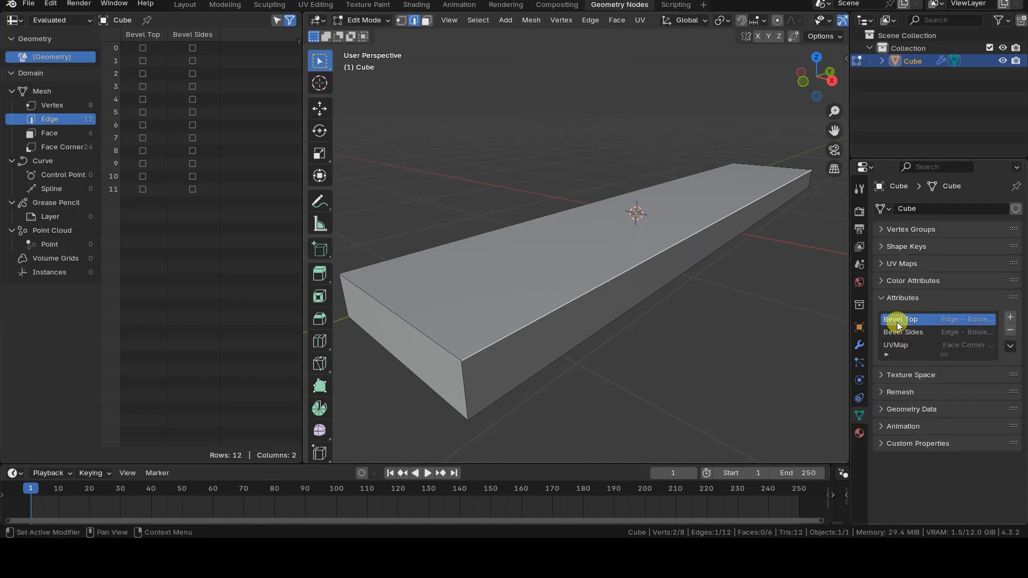
left_click(527, 21)
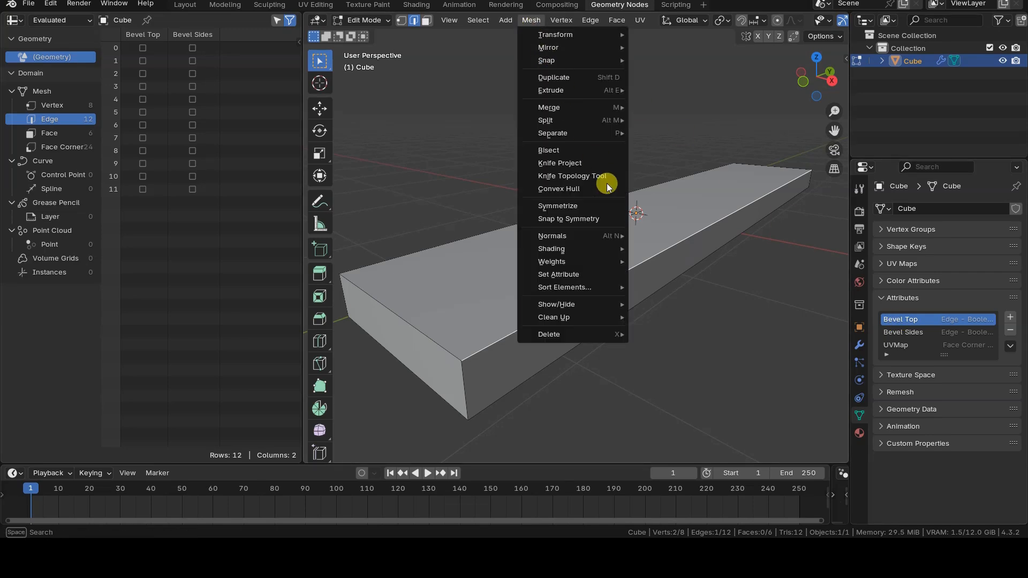
left_click(593, 274)
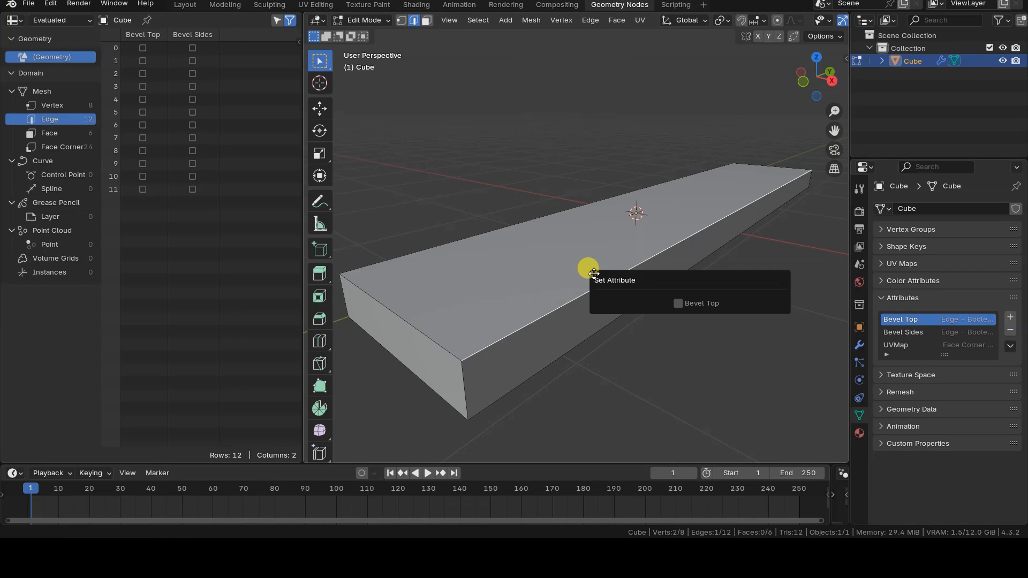
left_click(678, 304)
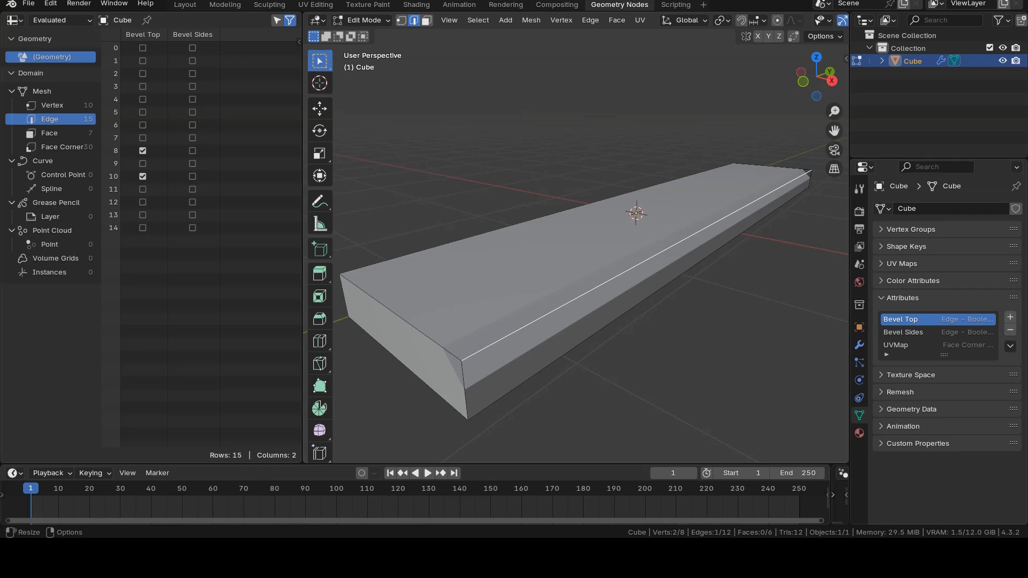
Set the Bevel modifier's amount to 0.11 m and its segments to 5.
left_click(862, 345)
left_click_drag(964, 279, 978, 279)
left_click(1002, 295)
left_click(1001, 295)
left_click(1002, 295)
left_click(1000, 294)
middle_click_drag(616, 300, 652, 288)
scroll(627, 295, "up", 1)
left_click_drag(960, 278, 954, 278)
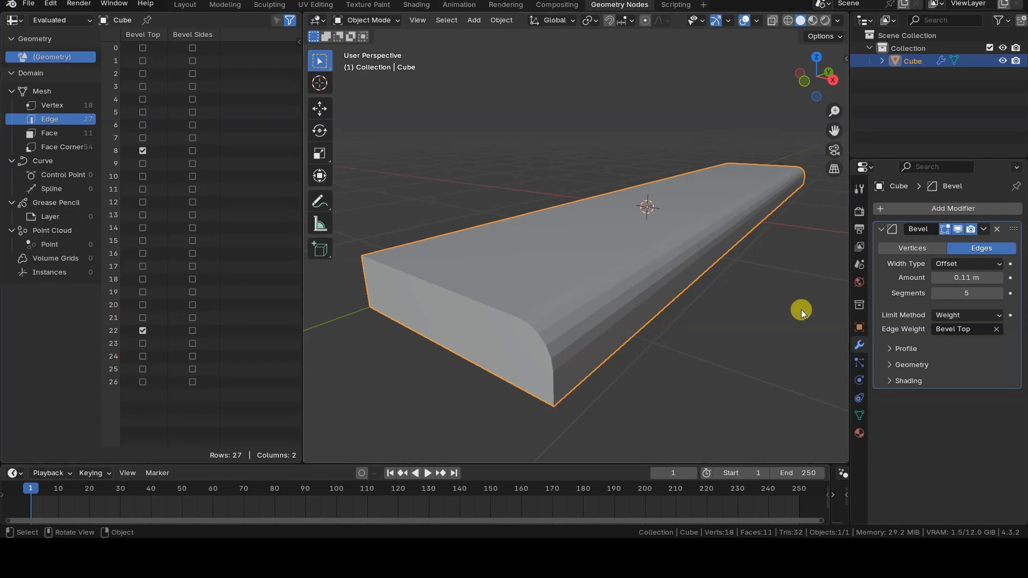
Try fewer segments on the Bevel modifier, down to 1, and restore them to 5.
left_click(935, 293)
left_click(936, 293)
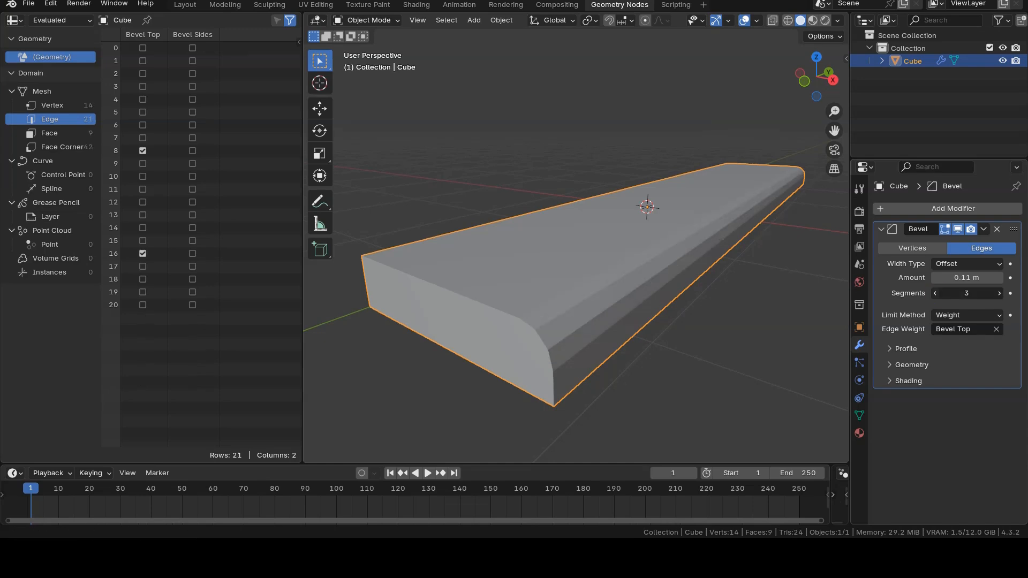
left_click(935, 294)
left_click(935, 294)
left_click(999, 294)
left_click(999, 294)
left_click(1000, 294)
left_click(1000, 294)
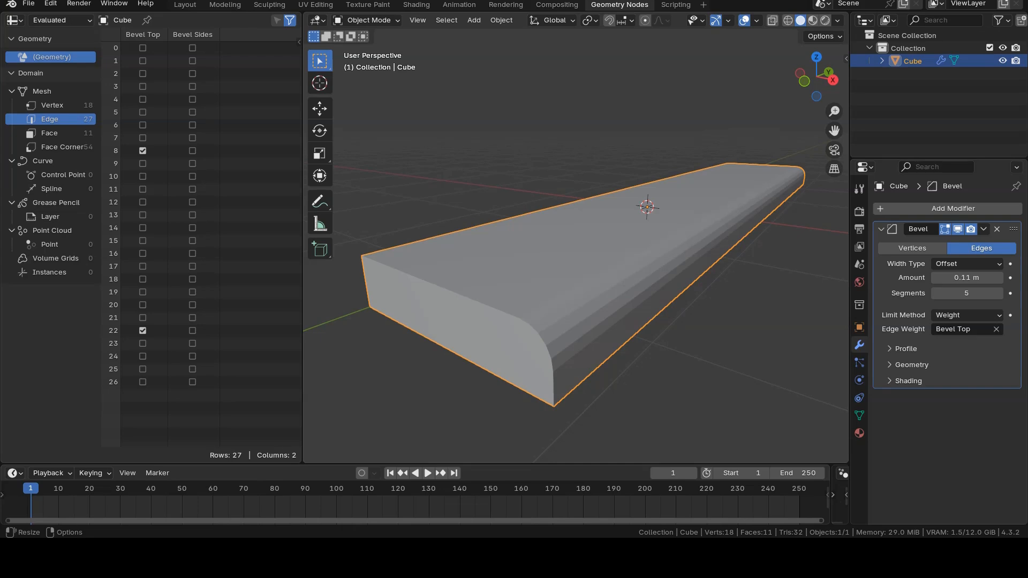
Collapse the existing Bevel modifier and add a second Bevel modifier to the plank.
left_click(881, 229)
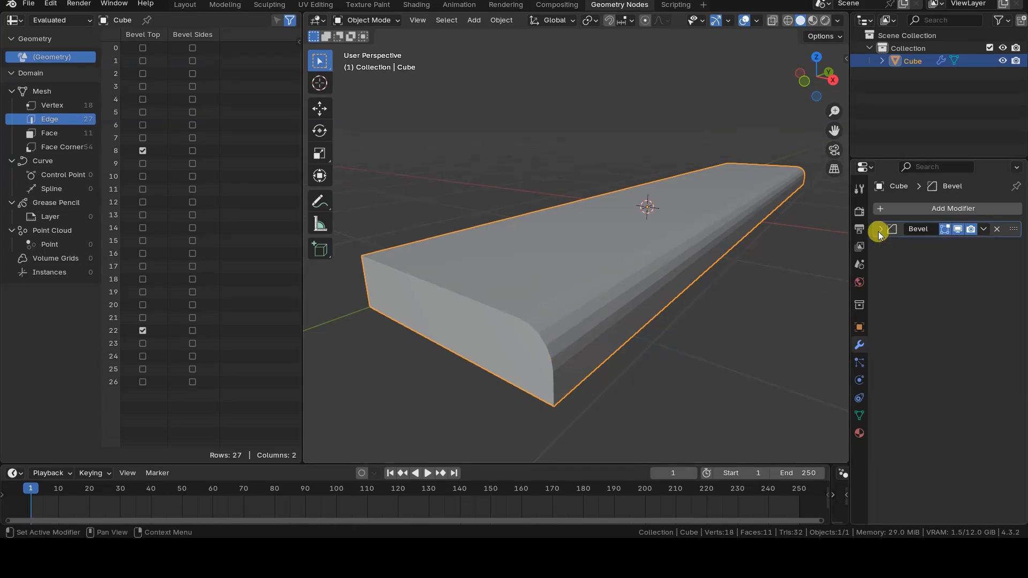
left_click(918, 208)
type("bevel")
key("Return")
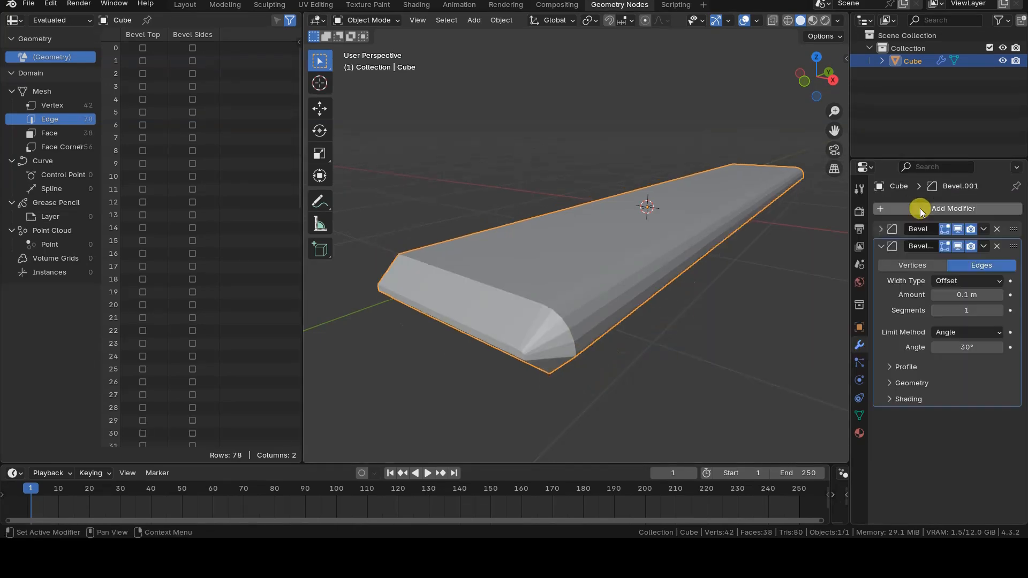
Limit the second Bevel modifier by Weight, using the Bevel Sides attribute as its edge weight.
left_click(949, 332)
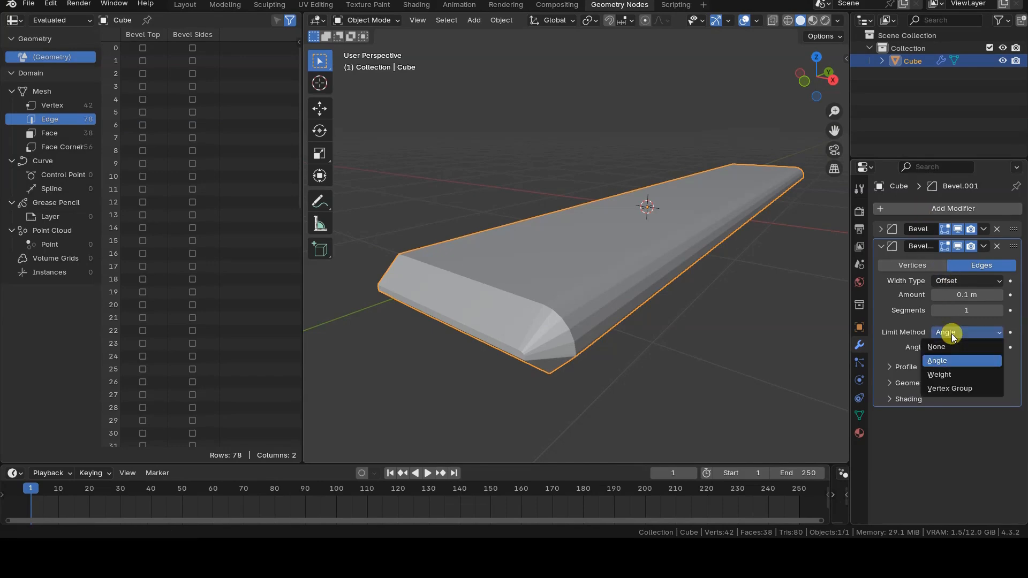
left_click(967, 373)
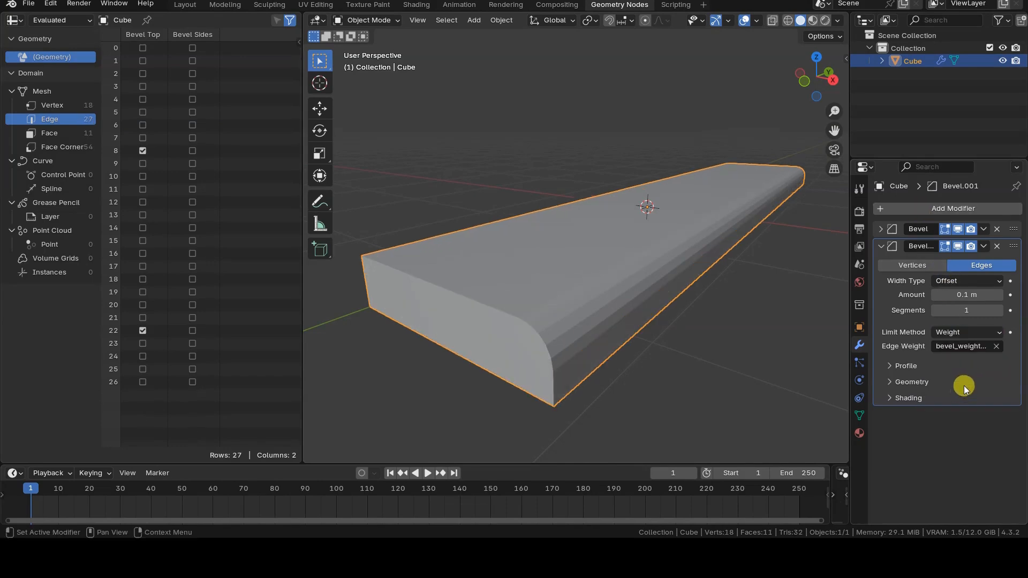
left_click(992, 349)
left_click(874, 388)
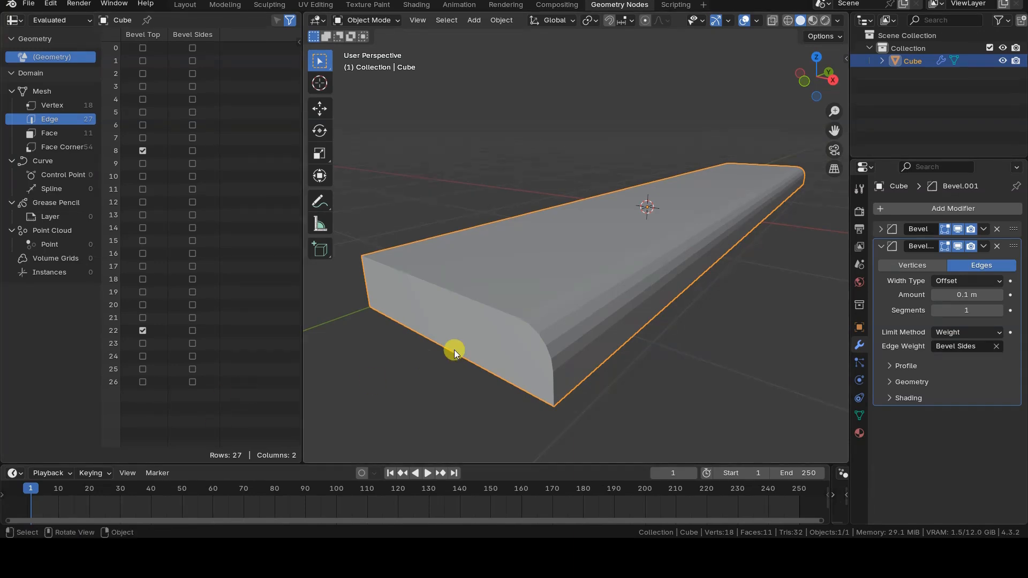
In Edit Mode, select the near end face's outline edges, leaving out the vertical edge farthest from the rounded side.
key("Tab")
left_click(426, 20)
left_click(512, 353)
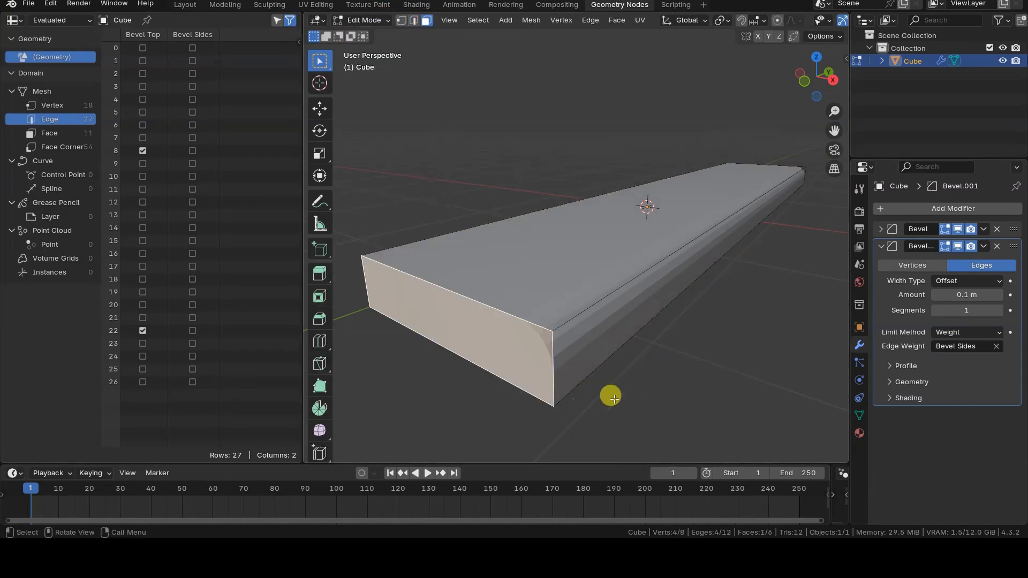
left_click(414, 20)
left_click(368, 284, "shift")
Make Bevel Sides the active attribute and enable it on the three selected end edges with Set Attribute.
left_click(859, 415)
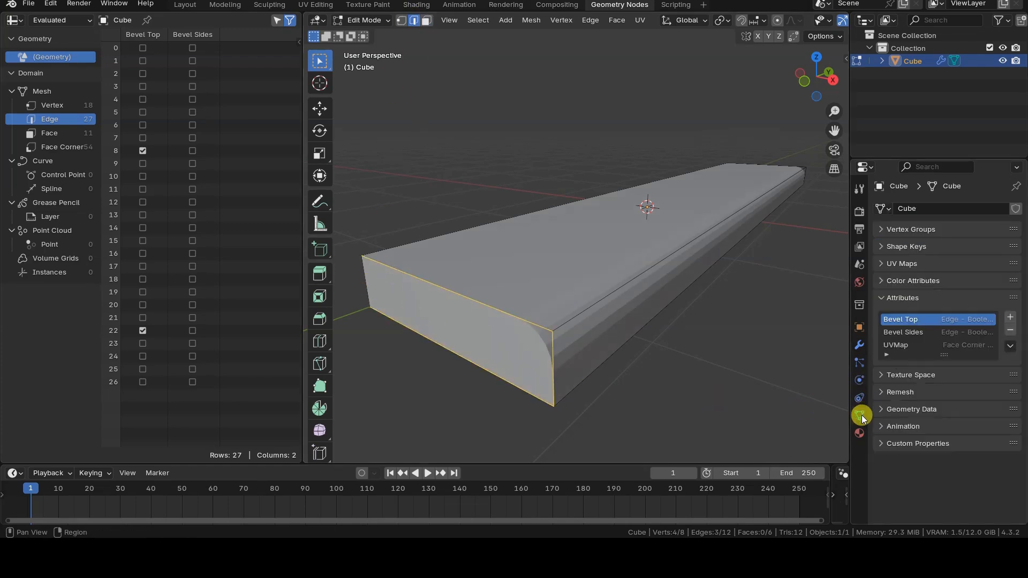
left_click(914, 332)
left_click(531, 19)
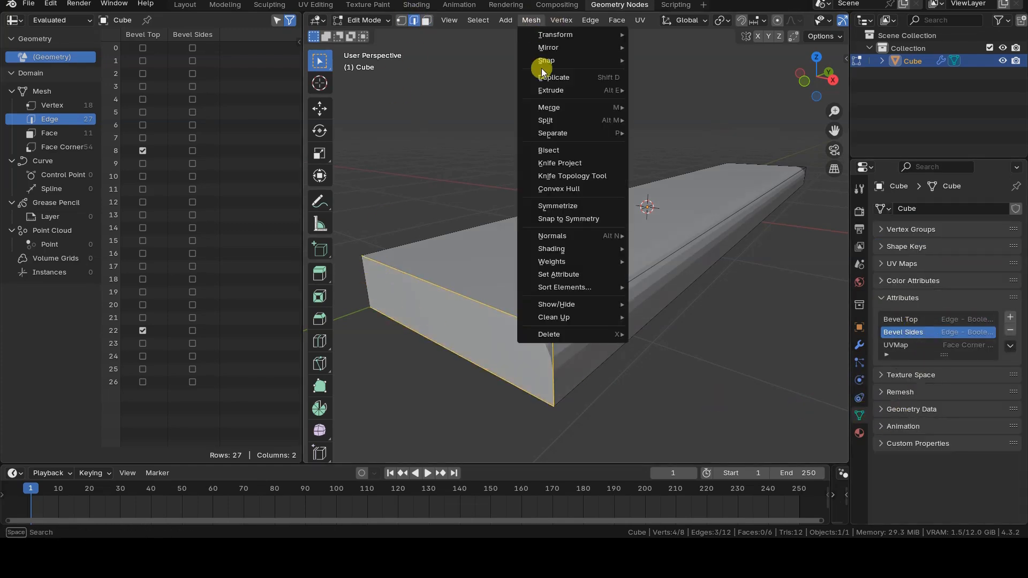
left_click(592, 271)
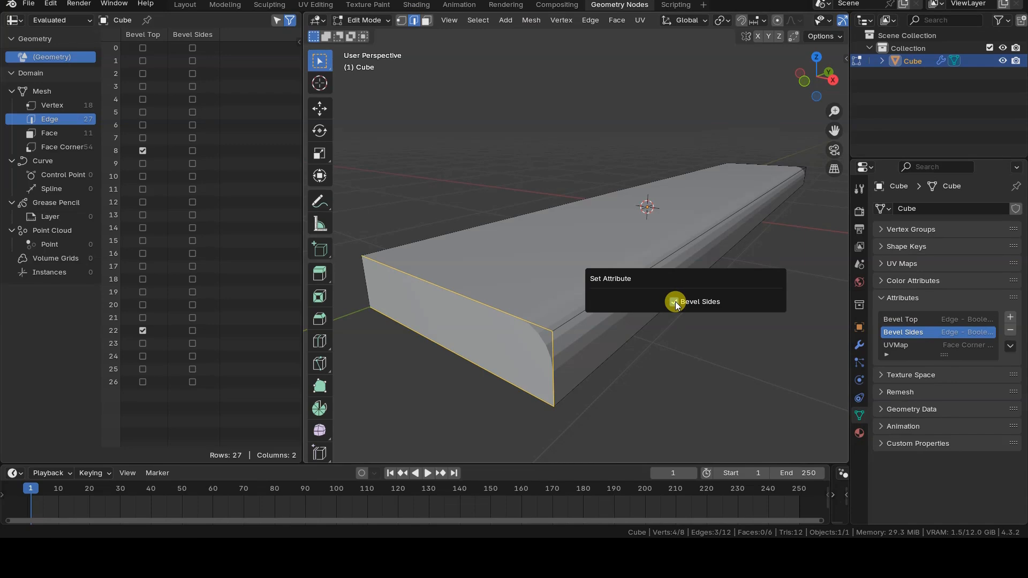
left_click(674, 301)
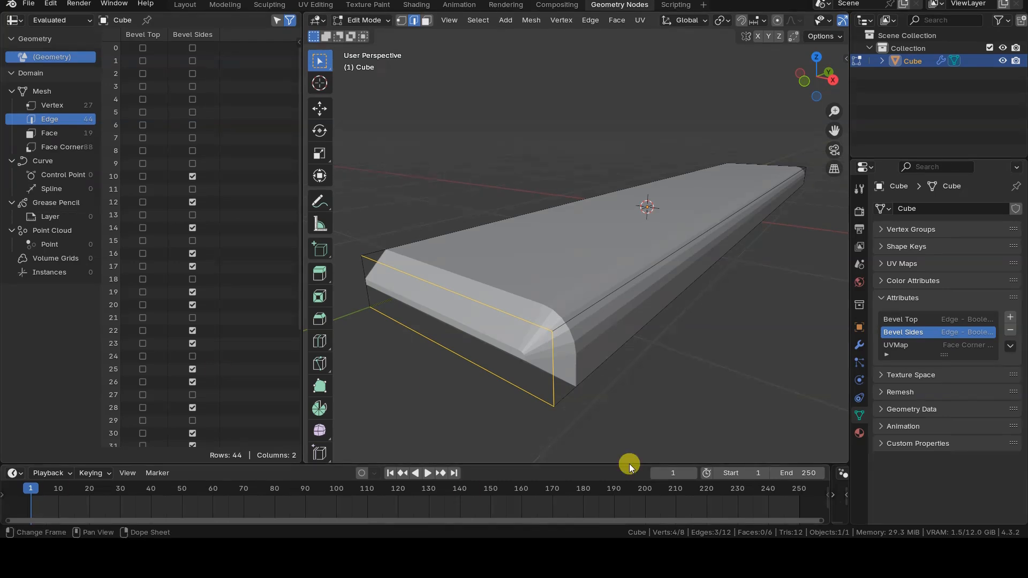
Set the second Bevel modifier's amount to 0.02 m and its segments to 3.
left_click(859, 344)
mouse_move(969, 295)
left_mouse_down()
mouse_move(938, 295)
mouse_move(964, 294)
left_mouse_up()
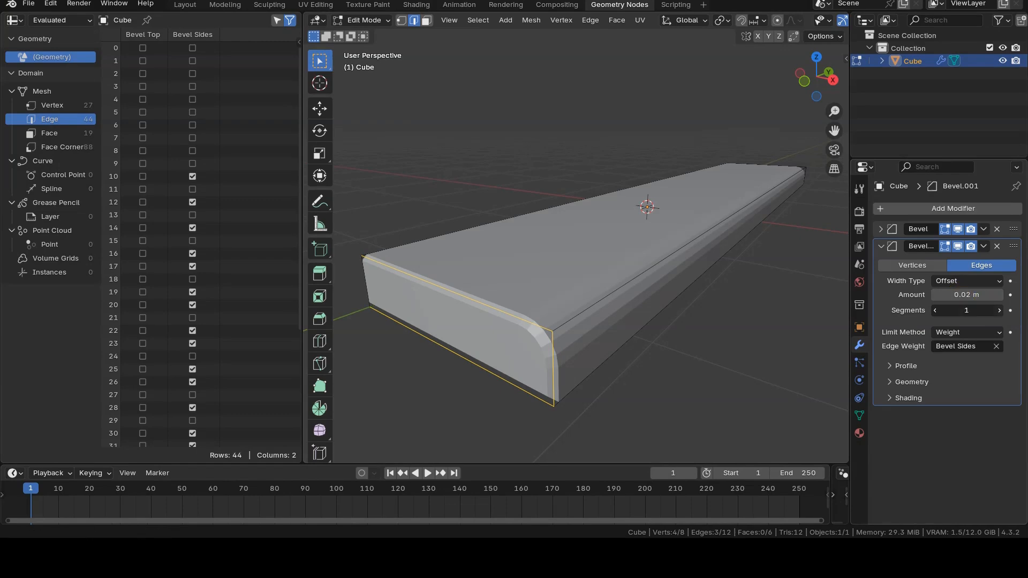
left_click(999, 311)
left_click(999, 311)
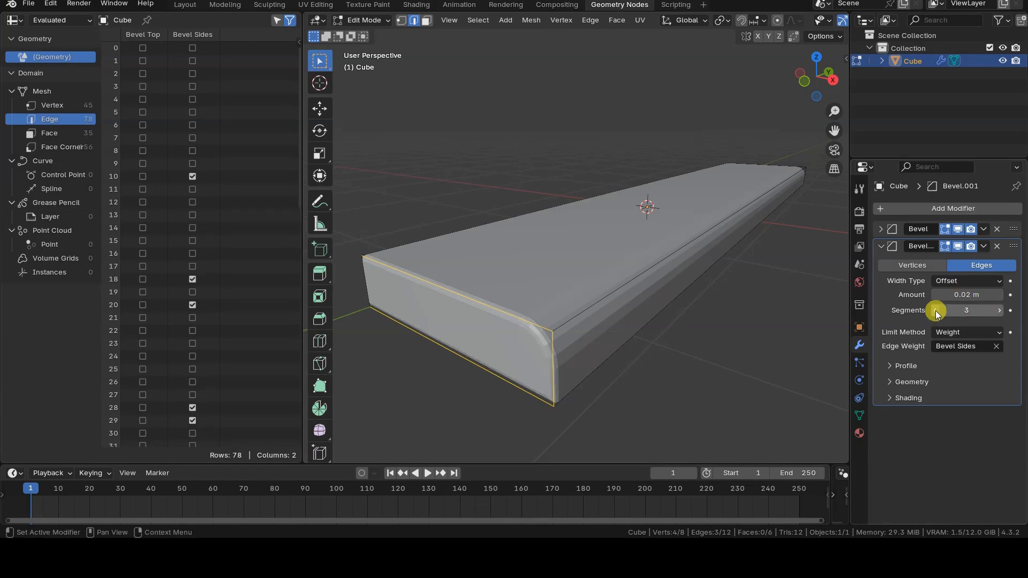
Expand the first Bevel modifier and reduce its segments to 3.
left_click(881, 229)
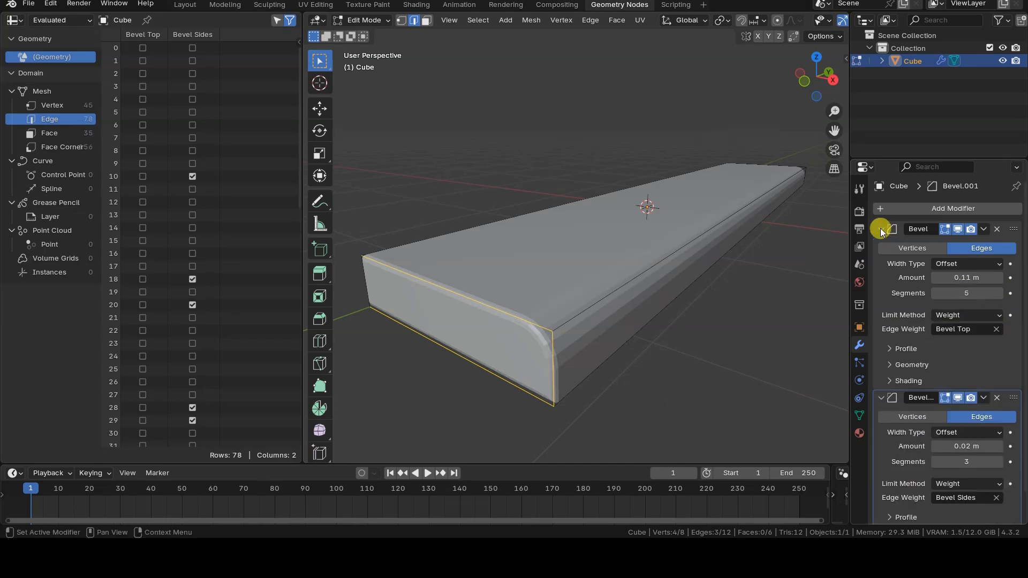
left_click(936, 294)
left_click(935, 293)
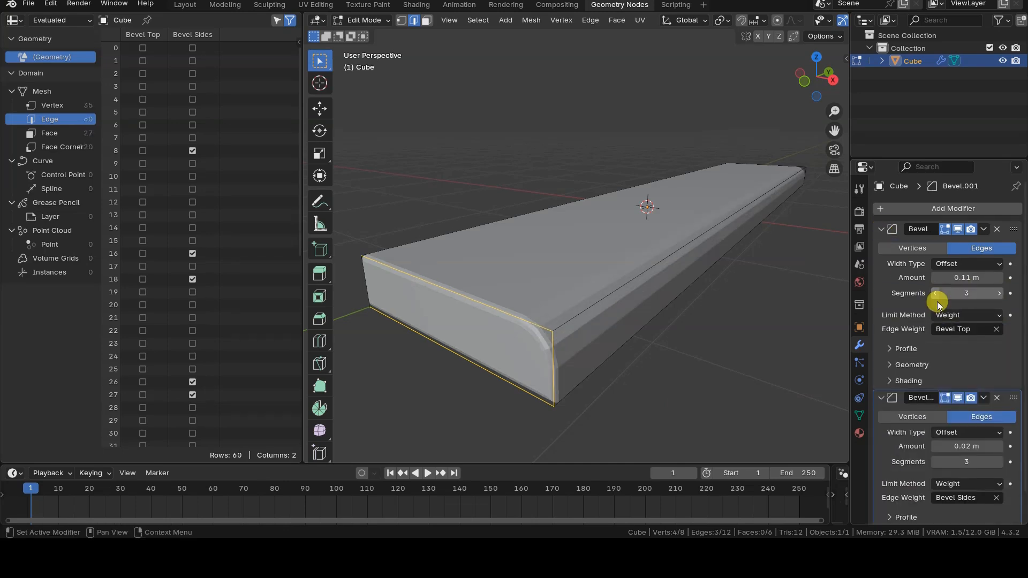
Raise the first Bevel modifier's segments to 5, collapse both modifiers' settings and return to Object Mode.
left_click(999, 294)
left_click(999, 294)
left_click_drag(881, 229, 886, 223)
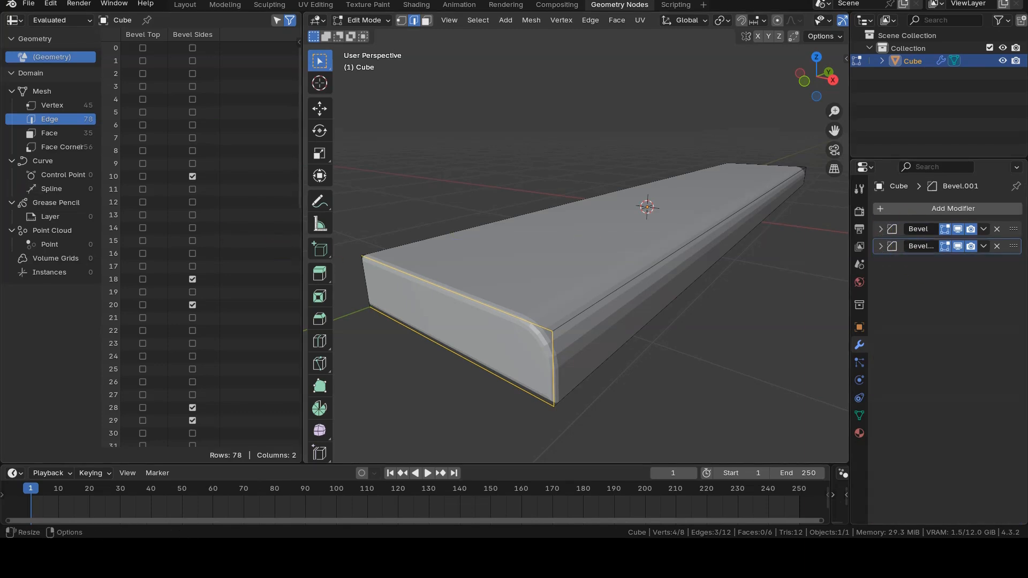
key("Tab")
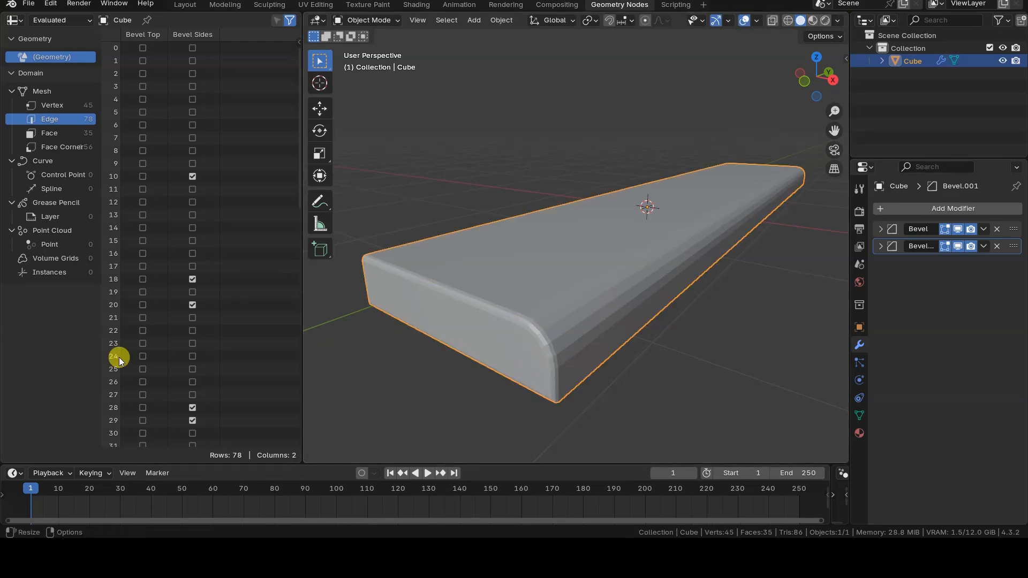
In Edit Mode, enable the Bevel Sides attribute on the long top edge with Set Attribute, check its values in the spreadsheet, and return to Object Mode.
key("Tab")
left_click(507, 20)
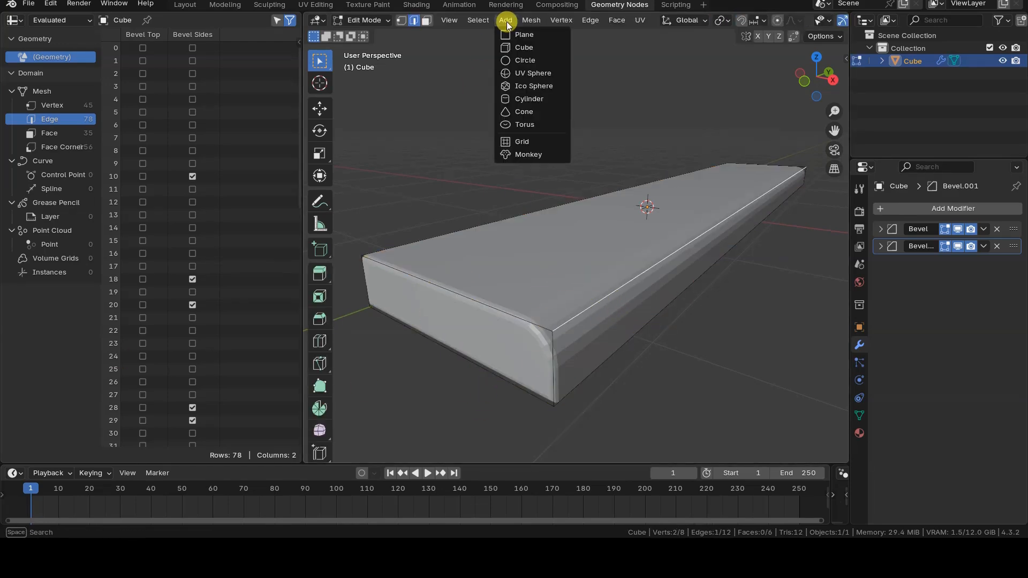
left_click(860, 415)
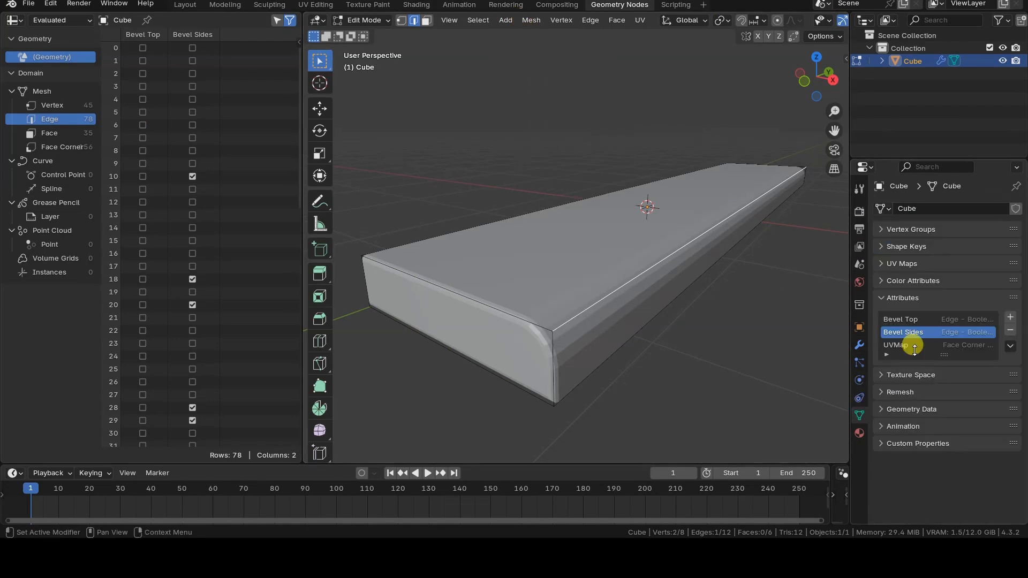
left_click(530, 20)
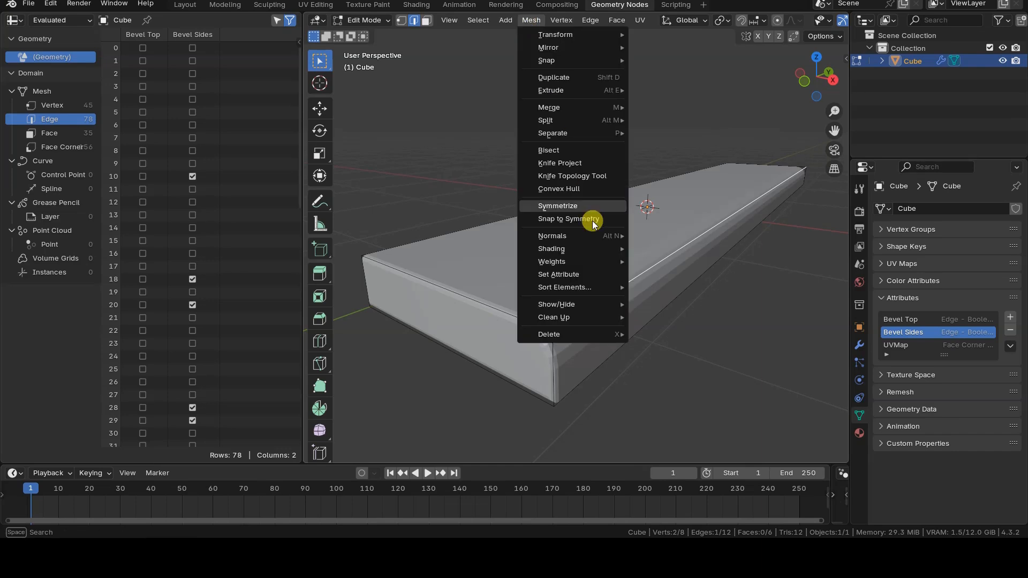
left_click(587, 274)
left_click(665, 301)
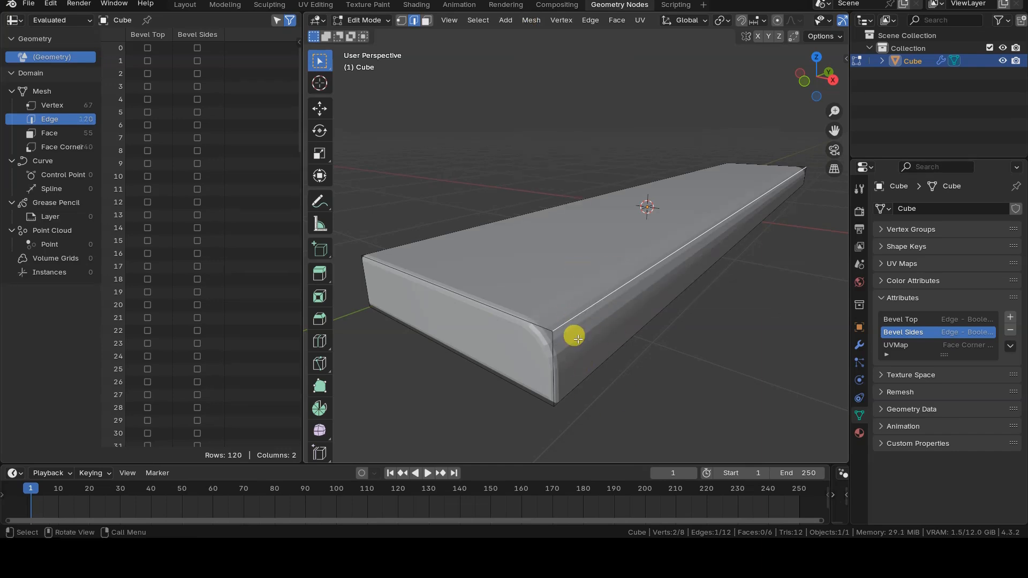
scroll(204, 257, "down", 10)
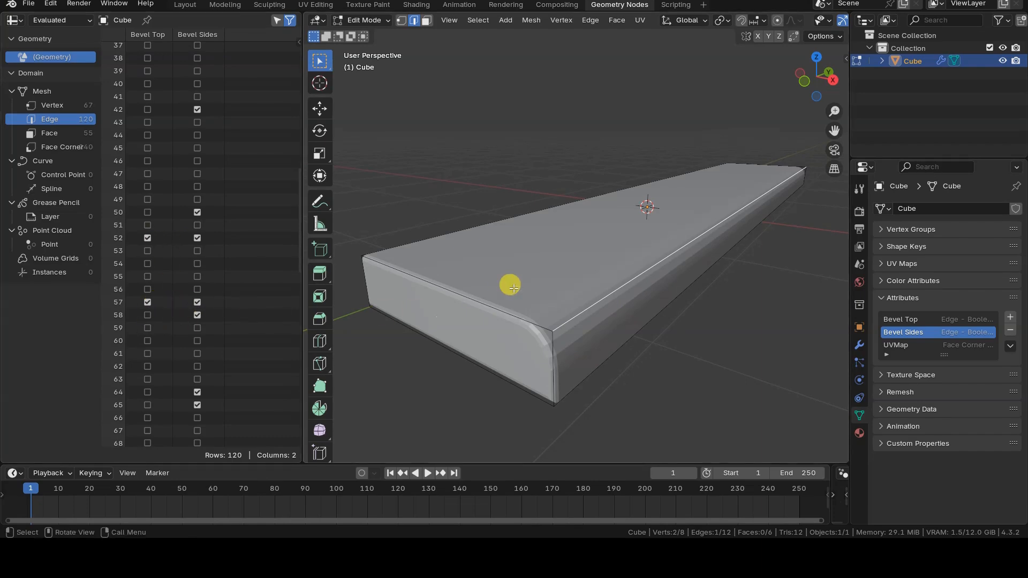
key("Tab")
Try the second Bevel modifier above the first in the stack, and restore the original order.
left_click(860, 345)
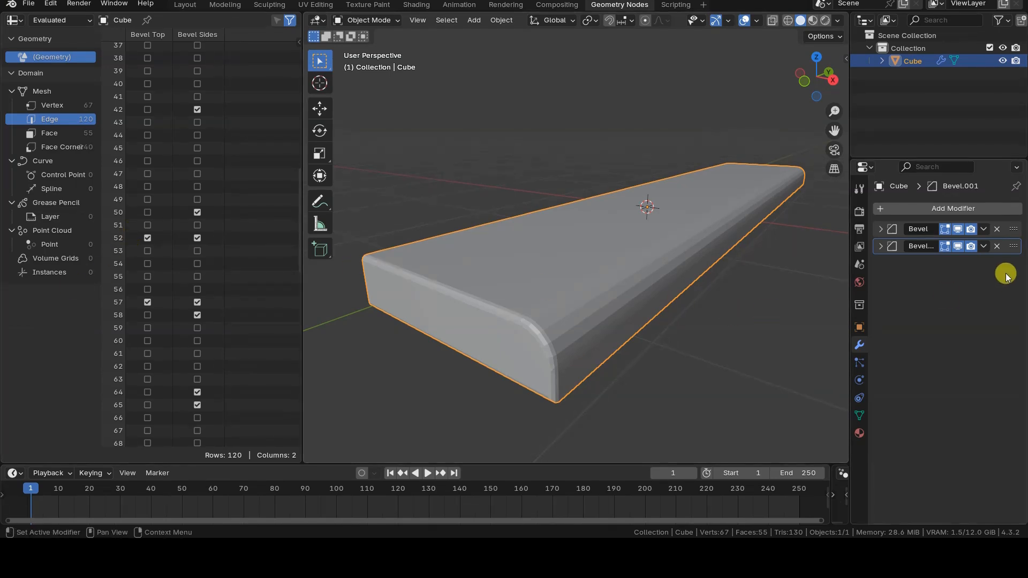
left_click_drag(1014, 247, 1018, 228)
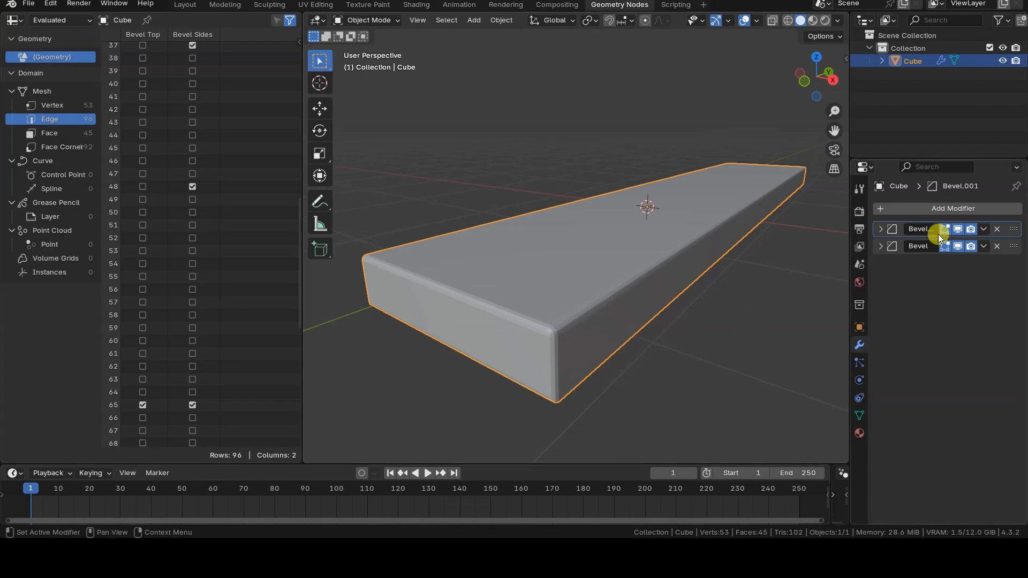
left_click_drag(1017, 231, 1017, 263)
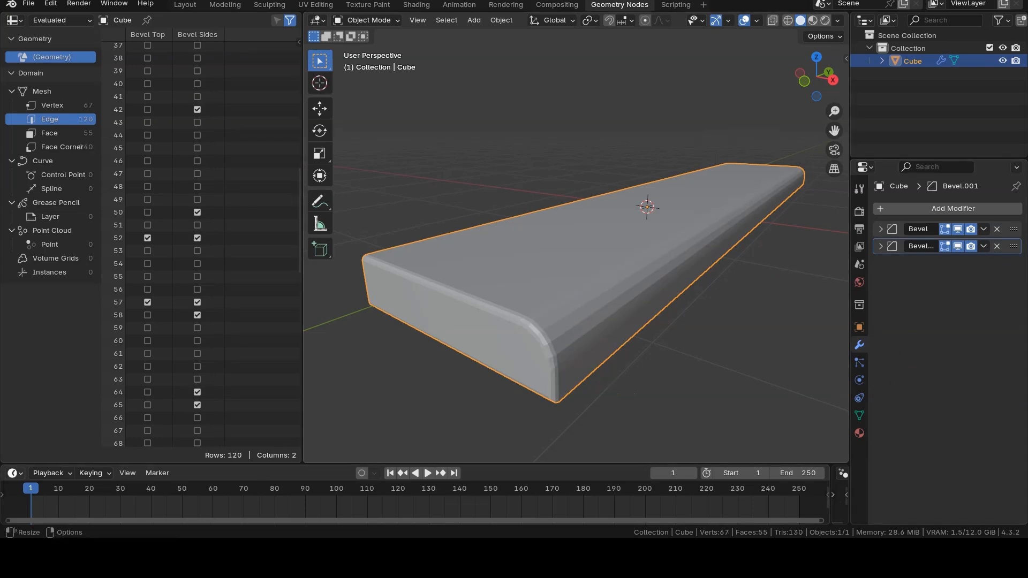